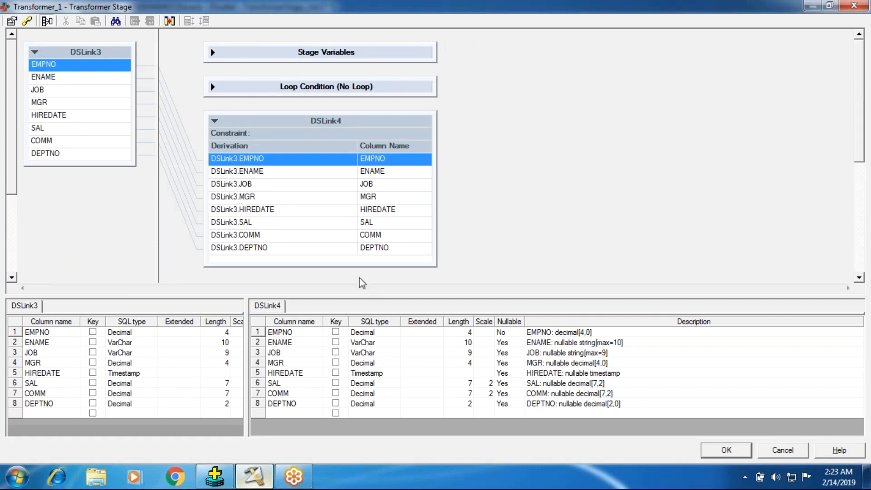
- Collapse the DSLink4 output link in the Transformer_1 stage editor and accept the stage
left_click(734, 451)
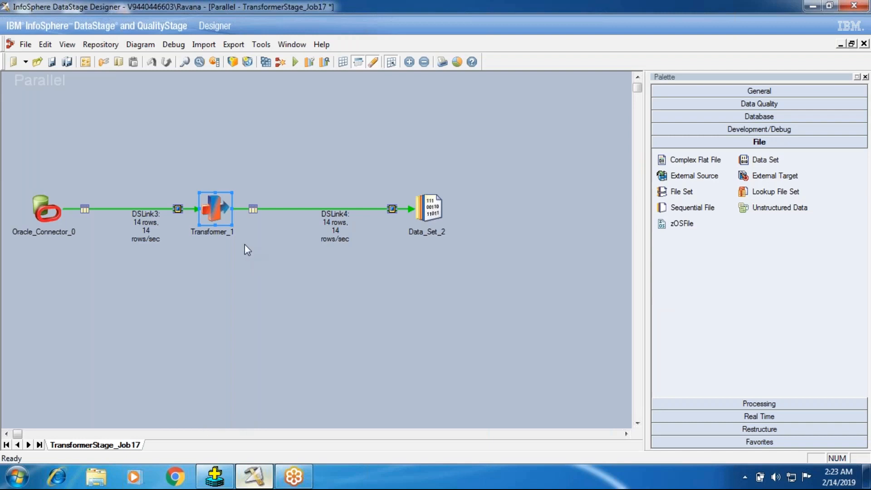
double_click(221, 219)
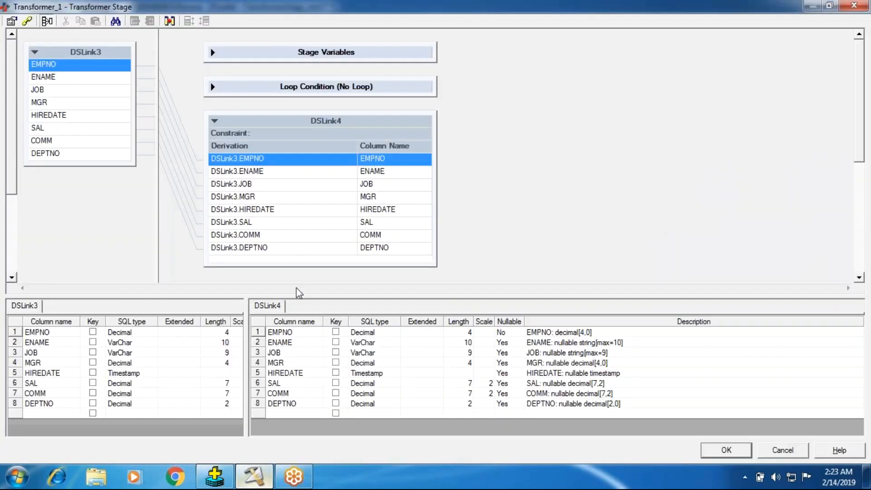
left_click(215, 121)
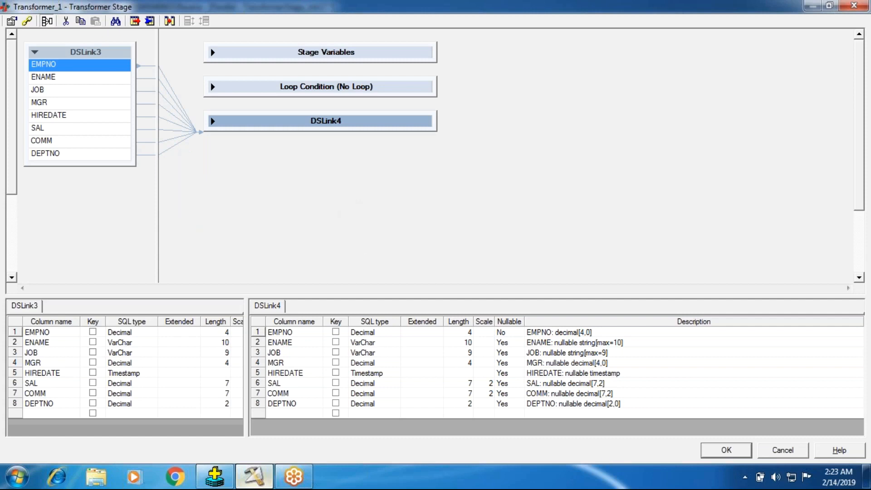
left_click(737, 452)
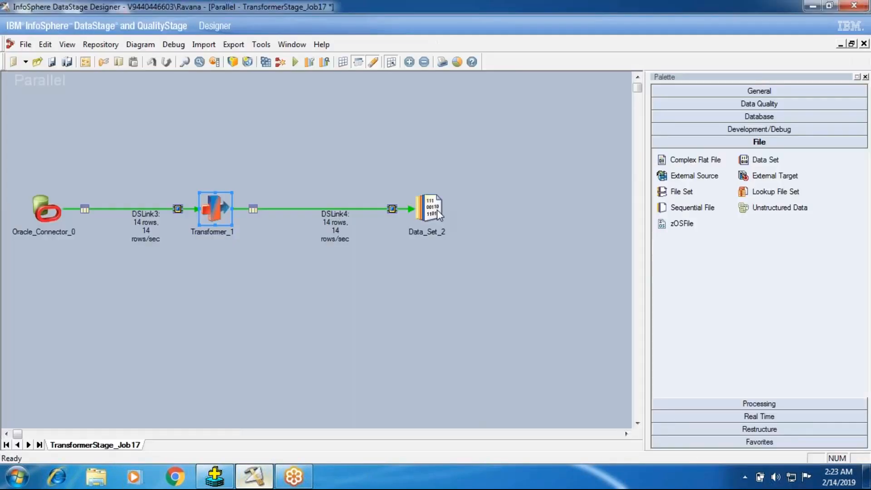
- Move Data_Set_2 up, add a second Data Set stage below it, and link Transformer_1 to the new stage
left_click_drag(431, 211, 394, 144)
left_click_drag(765, 160, 369, 272)
left_click_drag(209, 212, 383, 286)
- Map all DSLink3 input columns to the DSLink12 output link in Transformer_1 and accept the stage
left_click(222, 211)
double_click(222, 210)
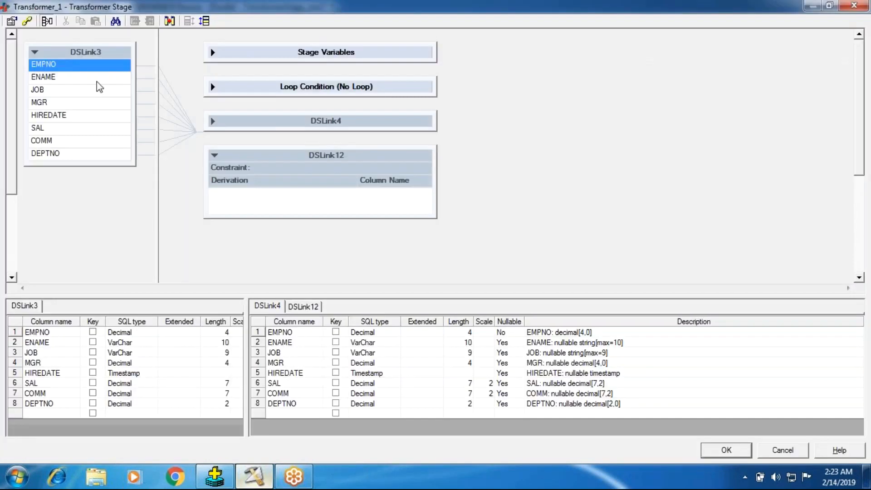
left_click_drag(86, 52, 232, 202)
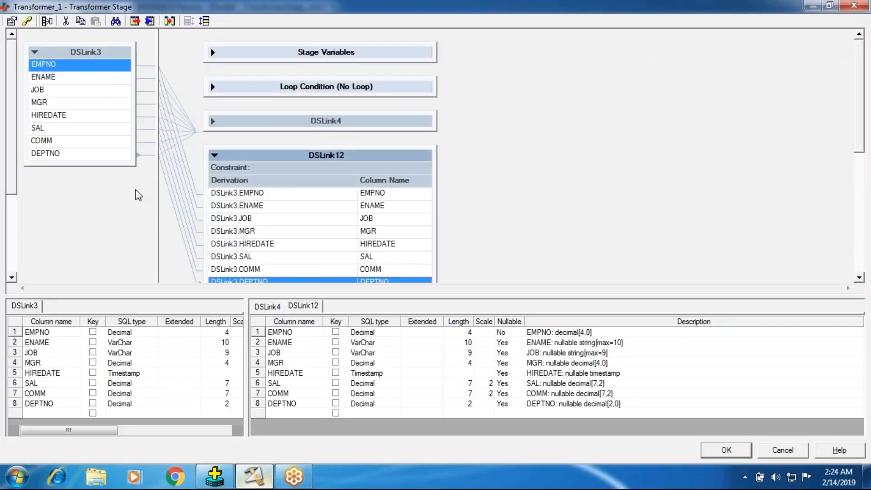
left_click(214, 156)
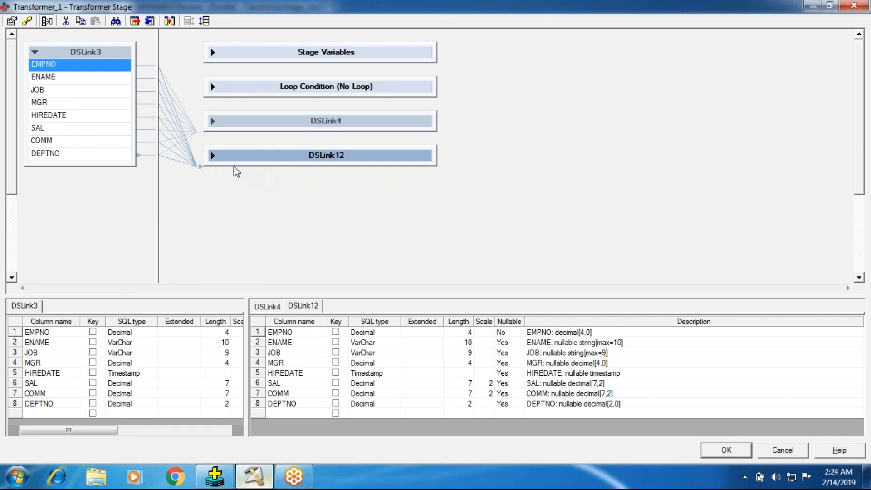
left_click(212, 156)
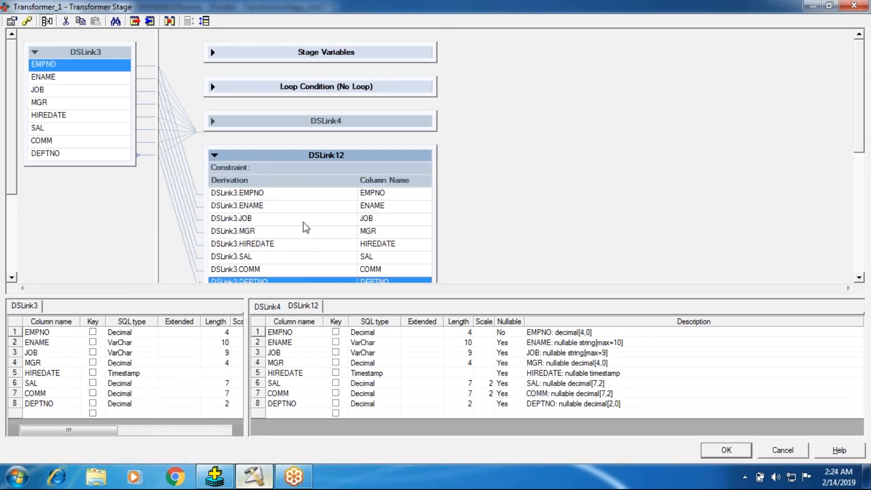
left_click(712, 455)
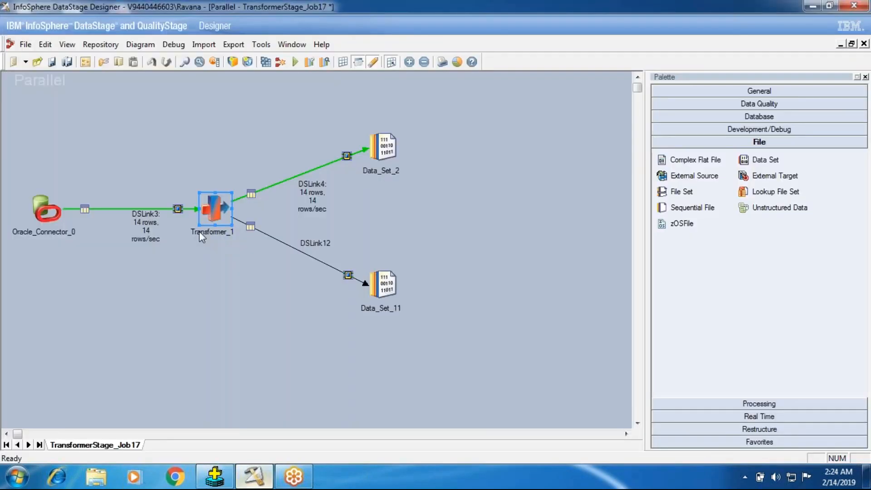
- Reopen Transformer_1, view the stage constraints from the DSLink12 constraint row, and close the constraints dialog
double_click(200, 231)
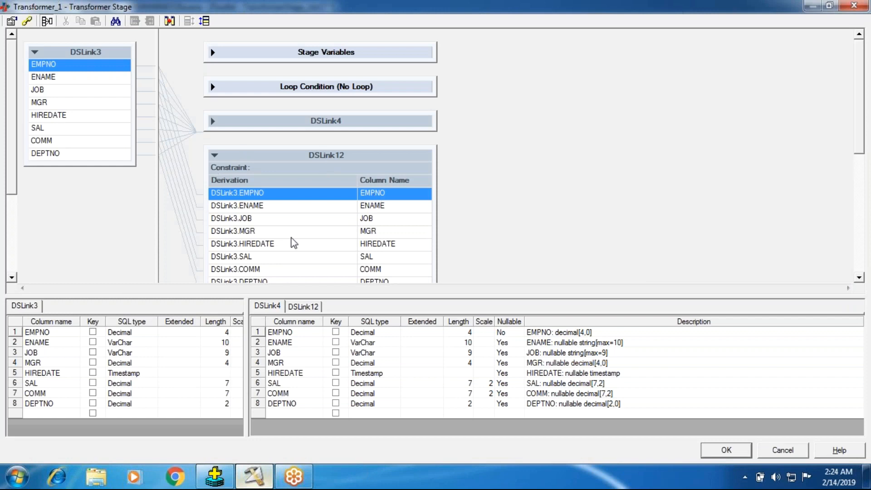
left_click(237, 167)
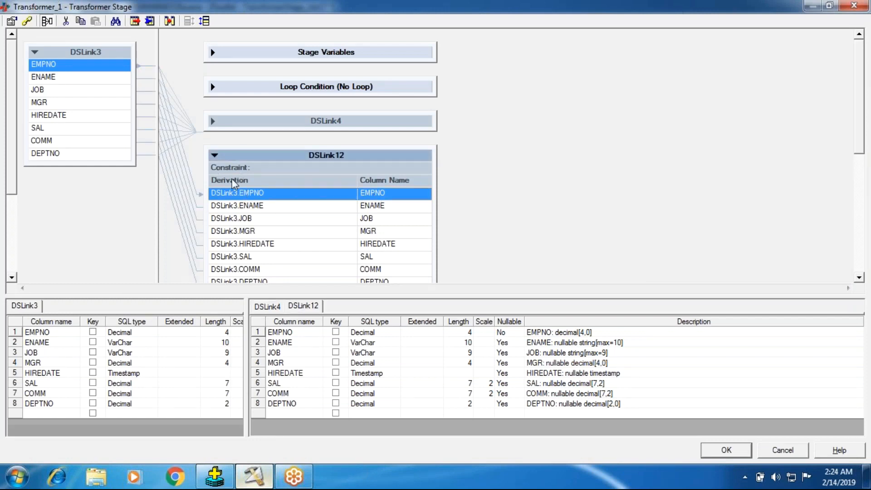
left_click(241, 232)
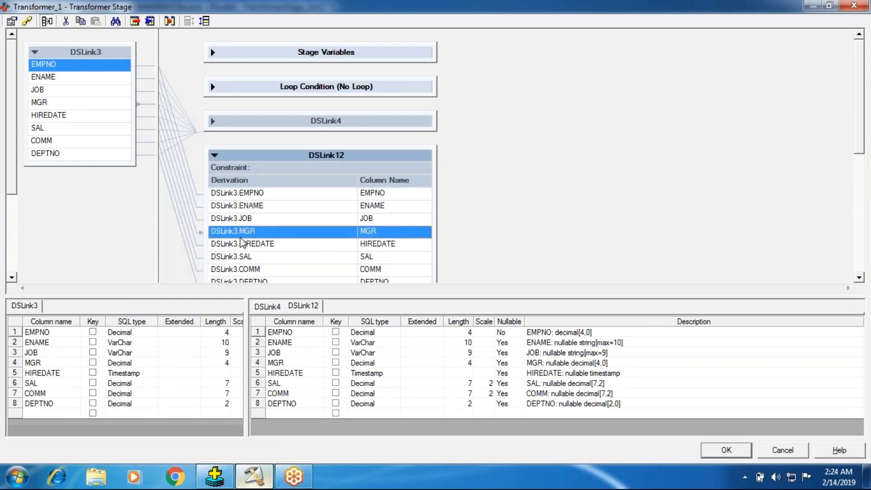
left_click(240, 232)
left_click(278, 175)
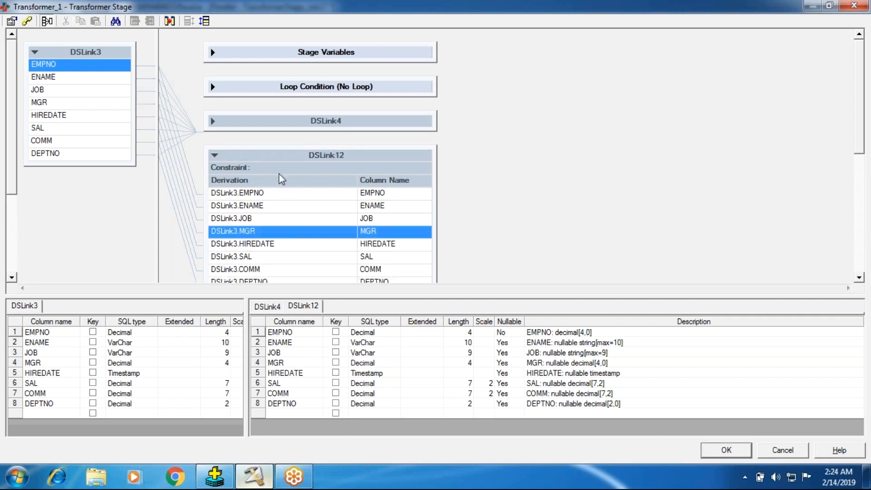
double_click(279, 173)
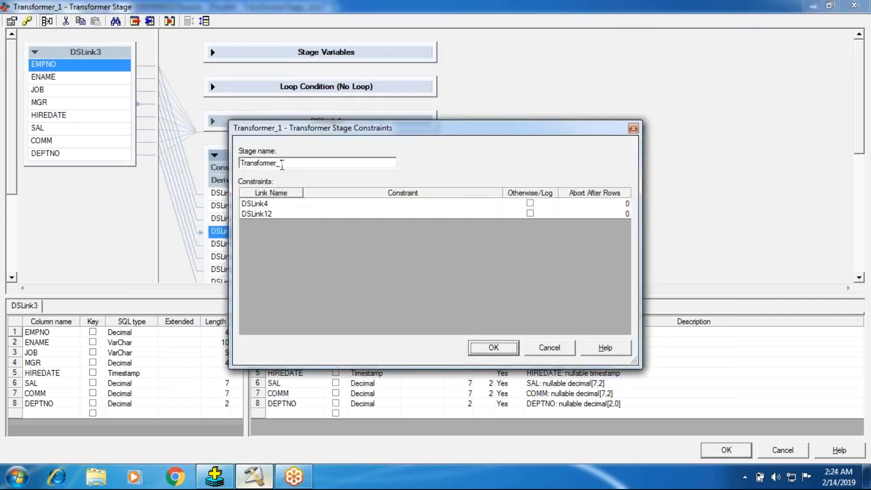
left_click(477, 350)
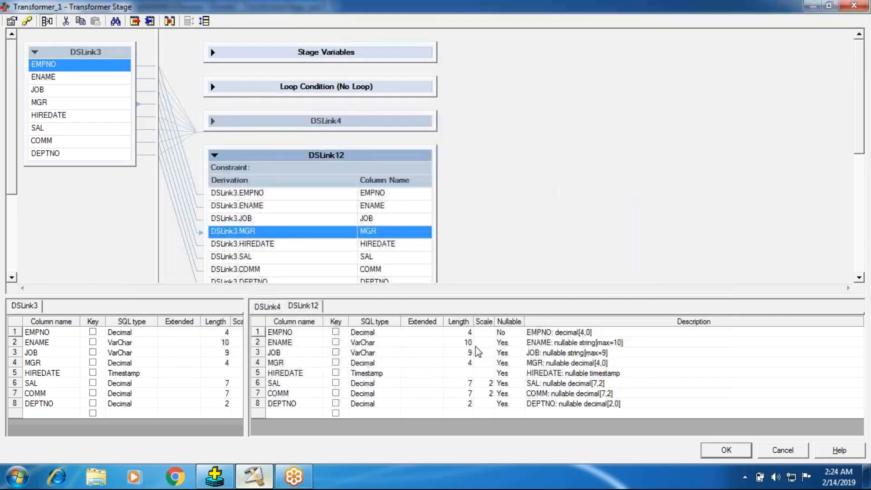
- Reopen the constraints from DSLink12 and inspect that link's constraint entry, leaving it empty
double_click(266, 168)
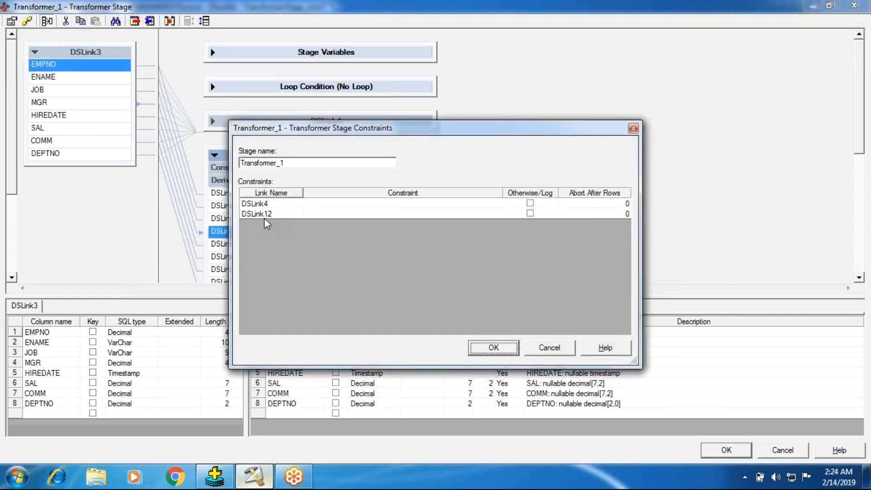
double_click(325, 215)
left_click(495, 351)
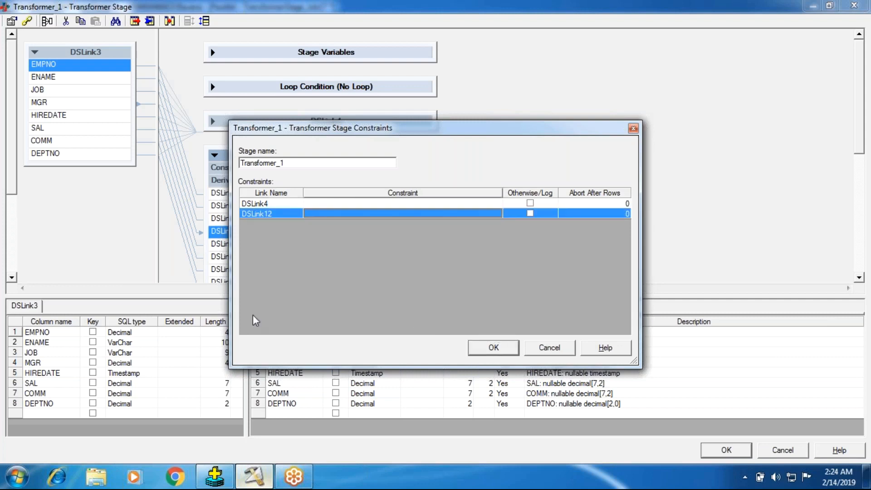
left_click(480, 346)
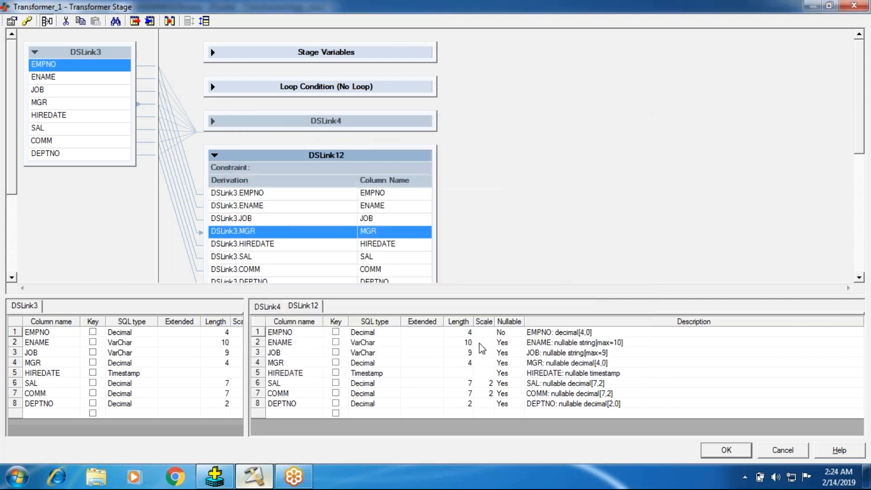
- Open the Transformer constraints and view the expression editor for DSLink4, closing it without entering a constraint
left_click(24, 25)
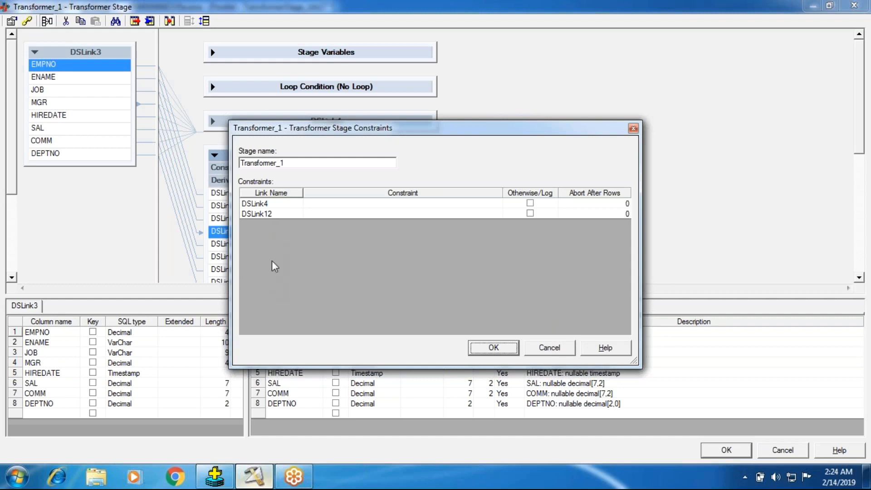
double_click(341, 206)
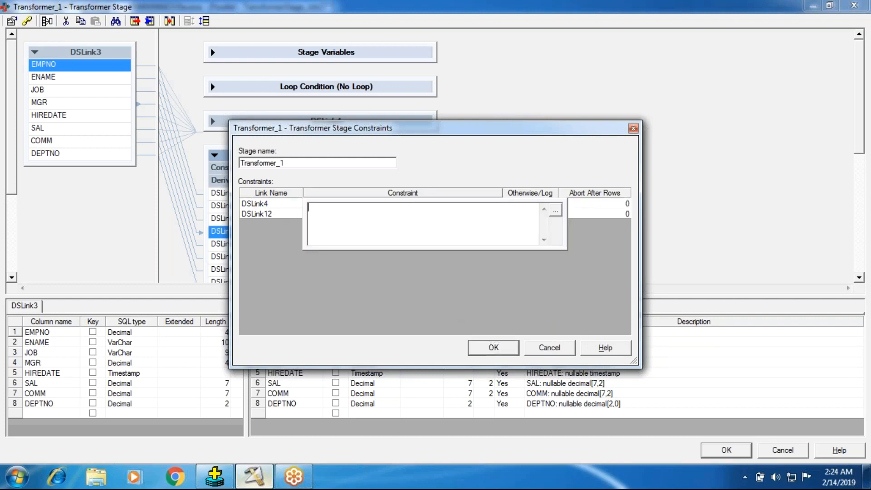
left_click(289, 217)
left_click(473, 352)
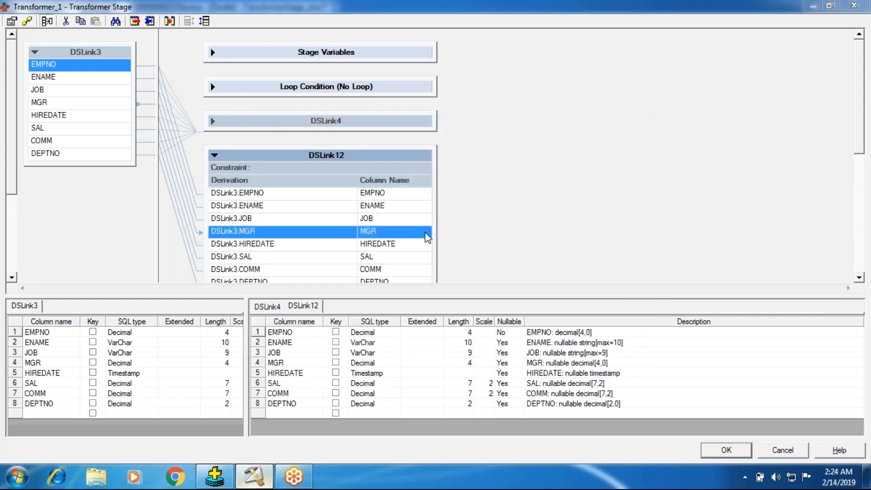
- Open the Transformer stage properties and review the stage variable and loop variable settings, moving the dialog clear of the output links
left_click(11, 20)
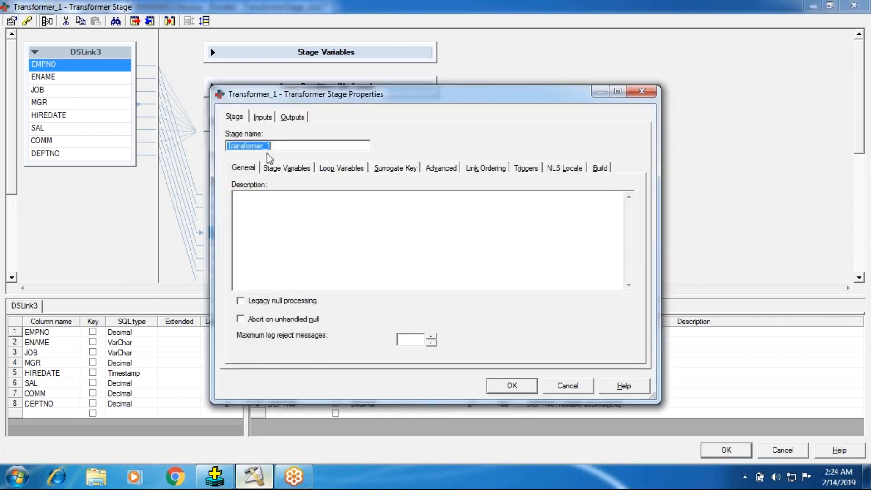
left_click(273, 167)
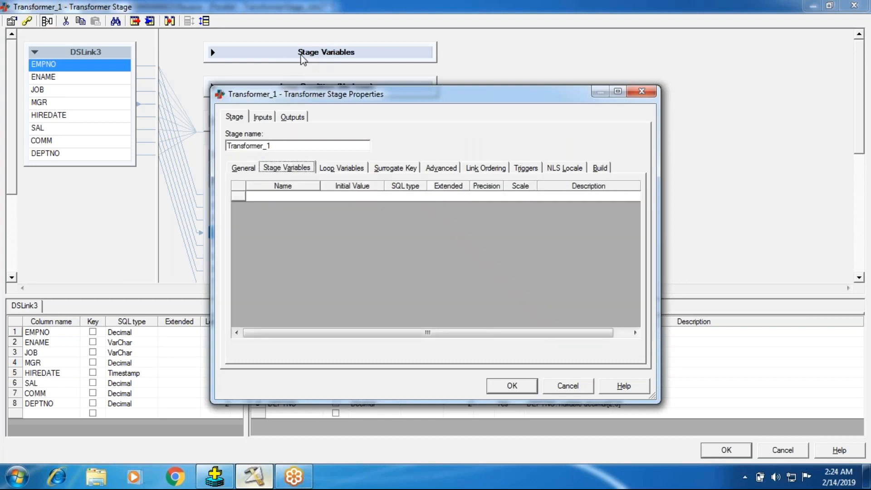
left_click(341, 169)
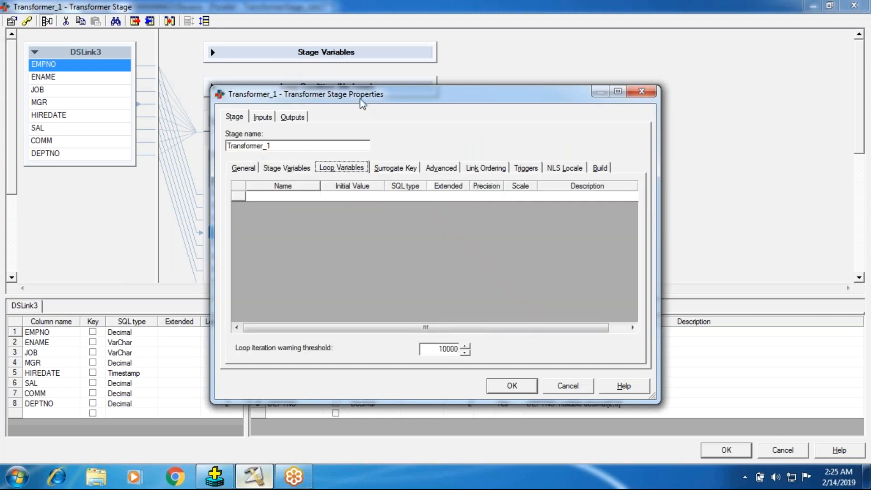
left_click_drag(362, 102, 373, 105)
left_click_drag(449, 97, 574, 173)
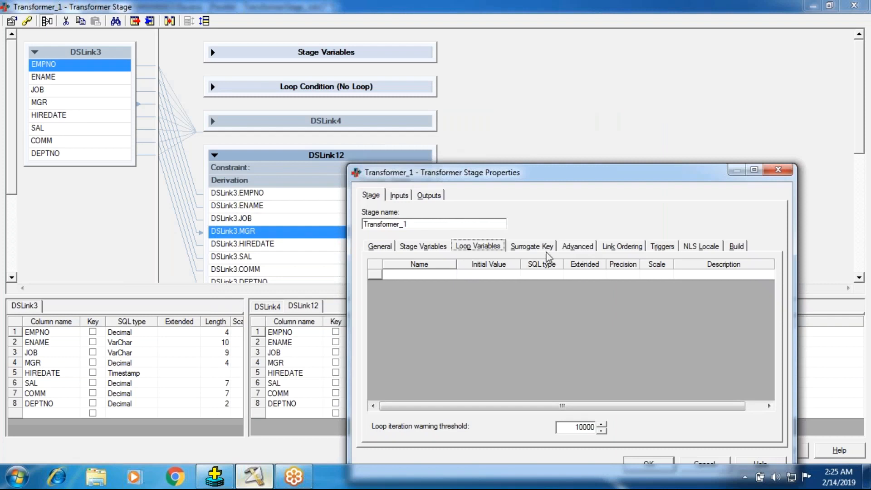
- Review the stage's surrogate key, advanced, link ordering and trigger settings
left_click(543, 251)
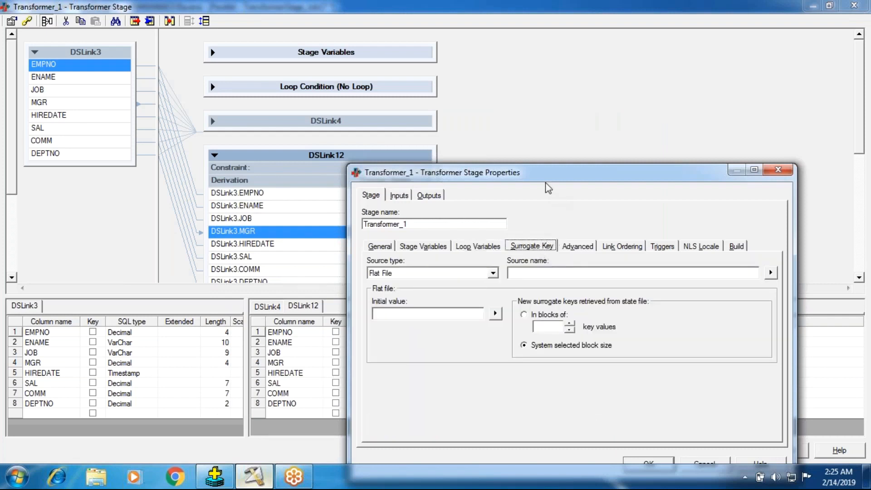
left_click(583, 247)
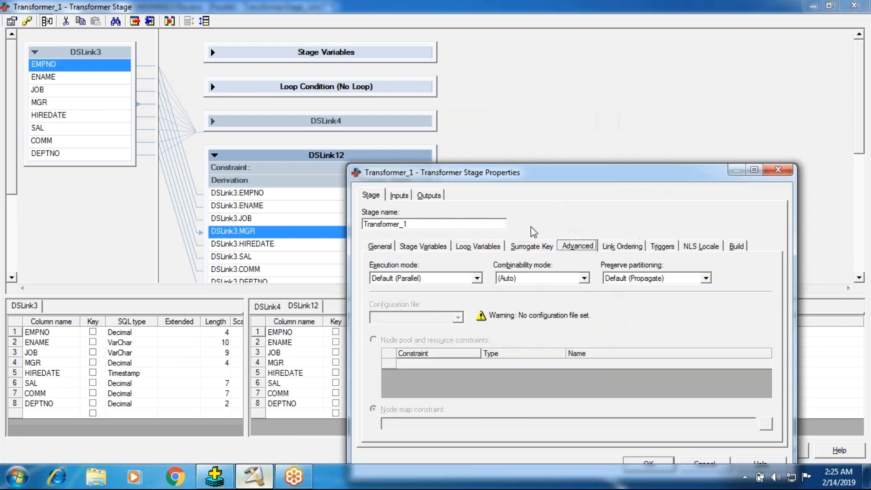
left_click(620, 249)
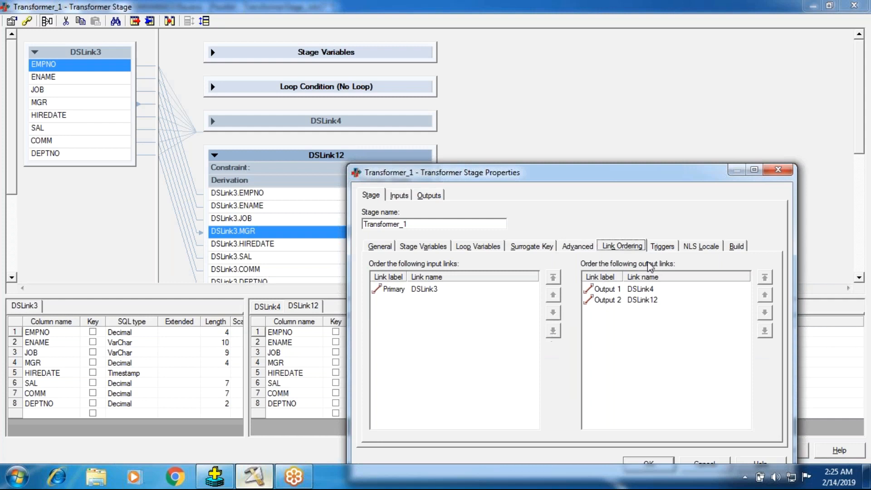
left_click(662, 247)
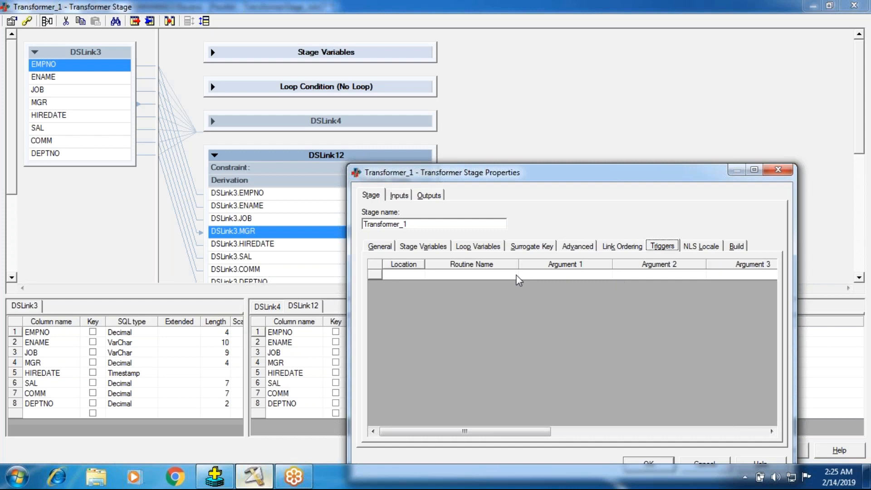
- Review the stage's NLS locale and build settings, and return to its general settings
left_click(701, 246)
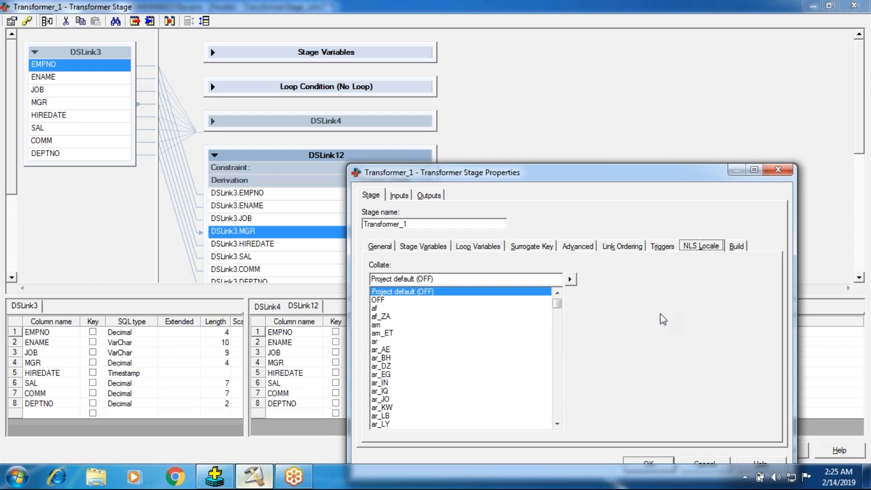
left_click(736, 247)
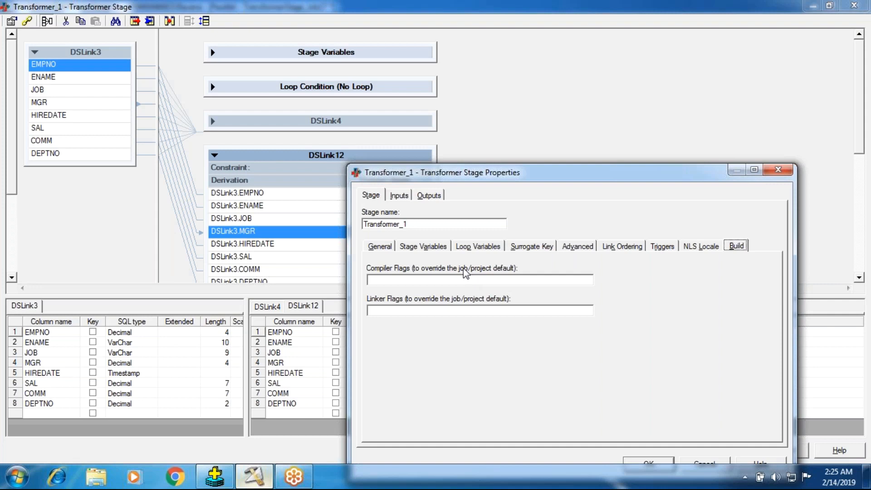
left_click(421, 247)
left_click(736, 246)
left_click(373, 246)
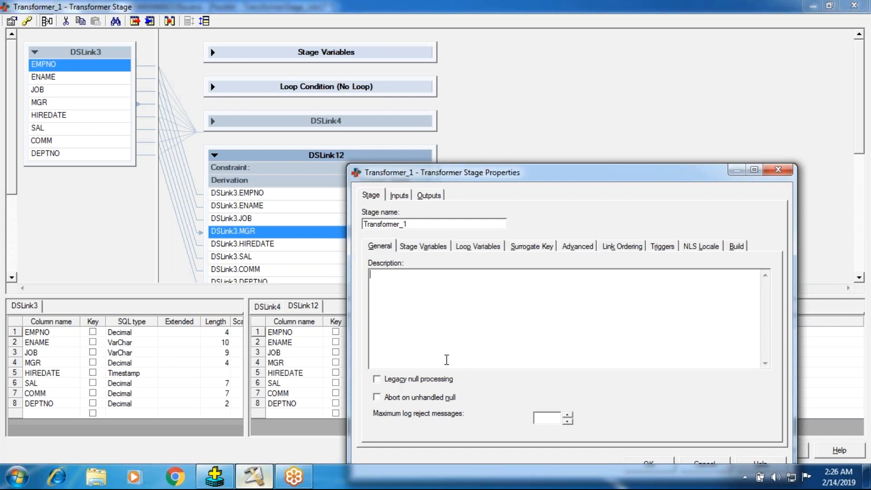
- Review the general and partitioning settings of the DSLink3 input, including the available partition types
left_click(394, 196)
left_click(390, 246)
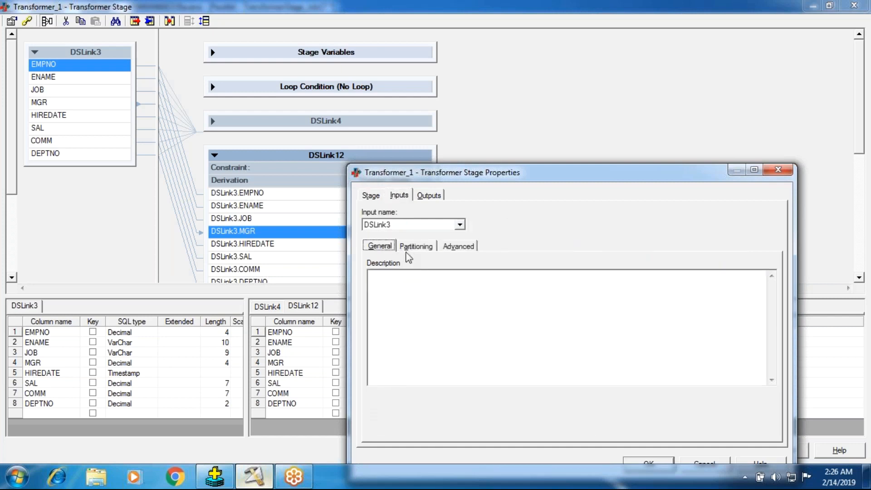
left_click(416, 246)
left_click(387, 291)
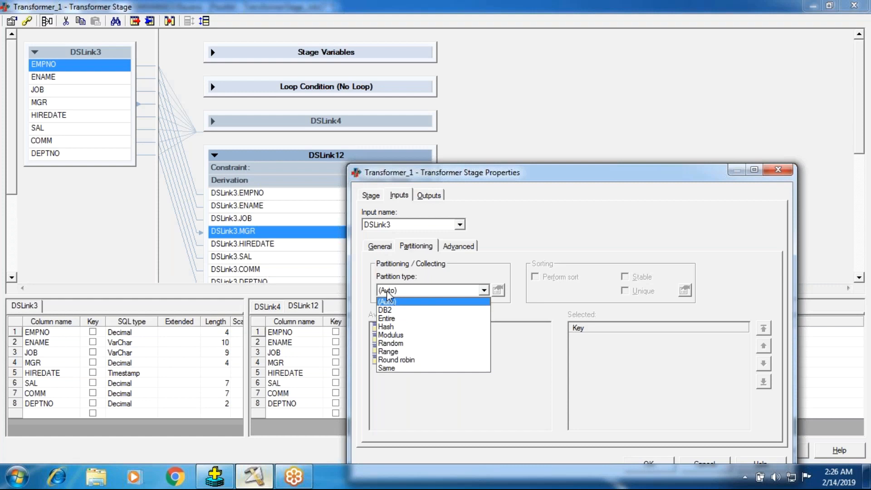
left_click(459, 248)
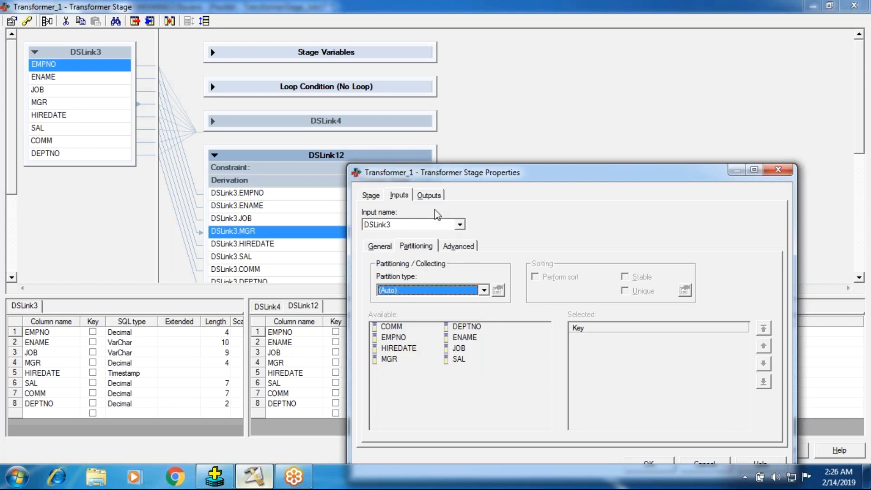
- Review the general output settings of DSLink4 and close the Transformer stage properties
left_click(429, 196)
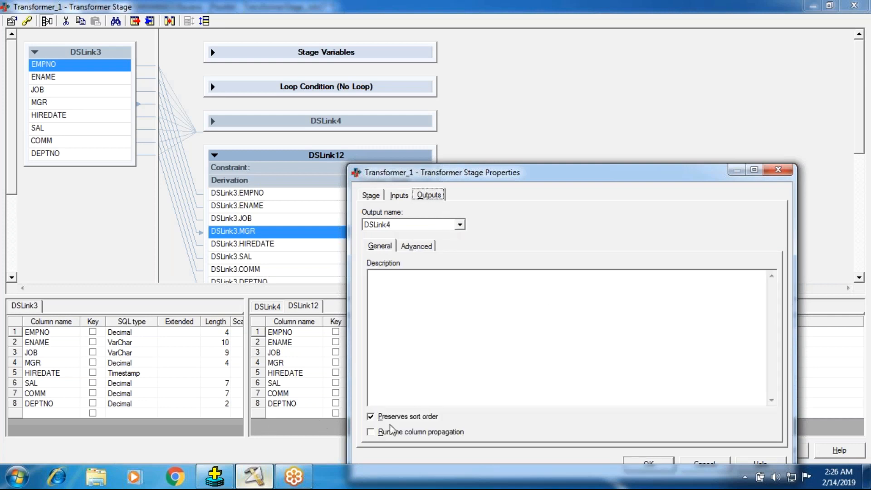
left_click(642, 461)
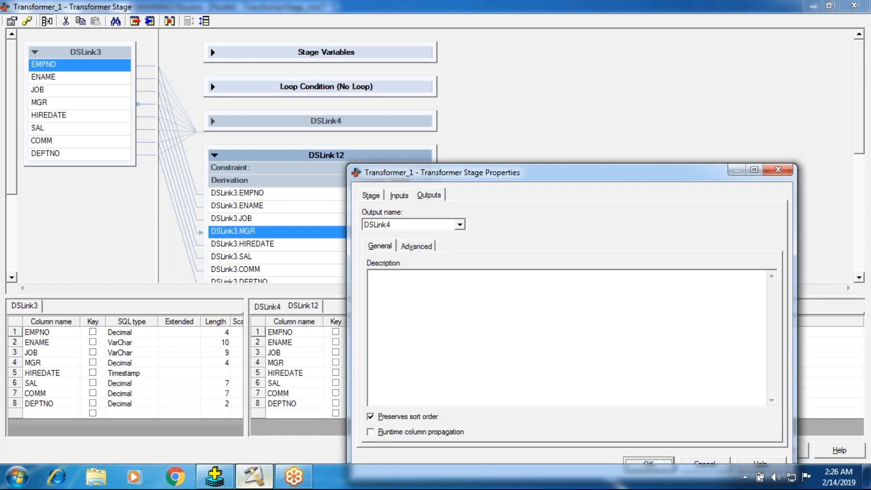
right_click(590, 173)
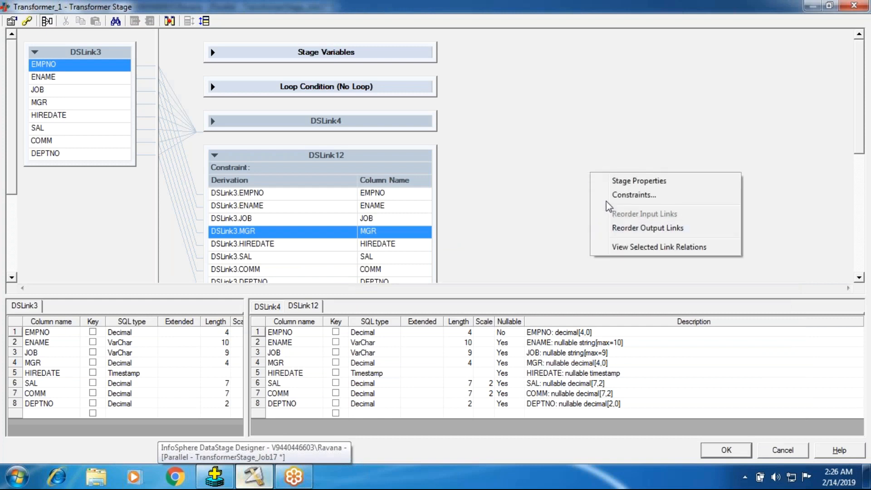
left_click(534, 179)
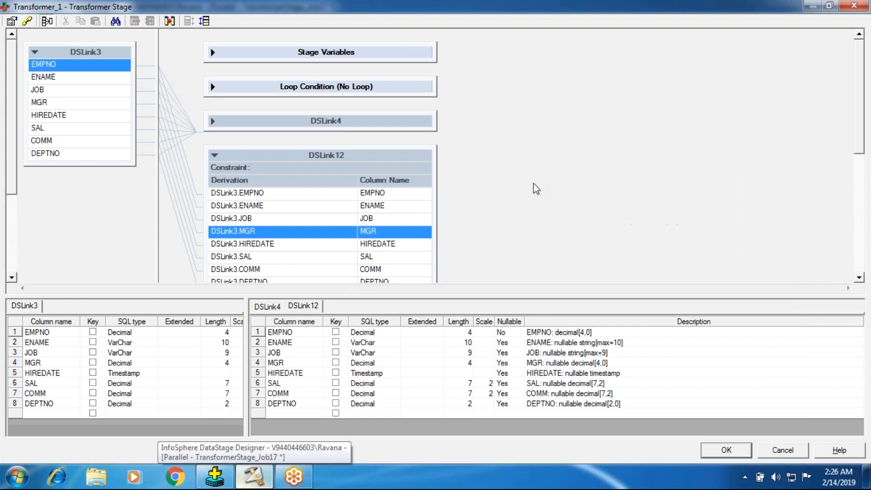
- Collapse the DSLink12 output link and accept the Transformer stage to return to the job canvas
left_click(216, 159)
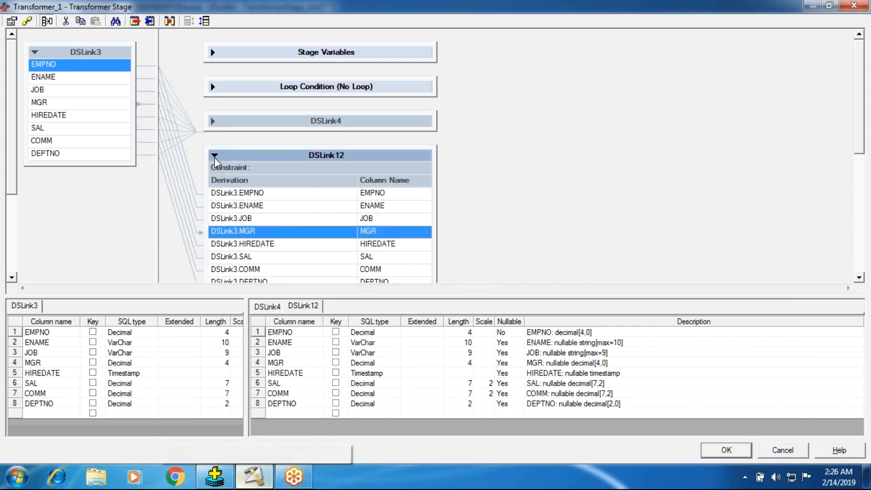
left_click(214, 156)
left_click(736, 453)
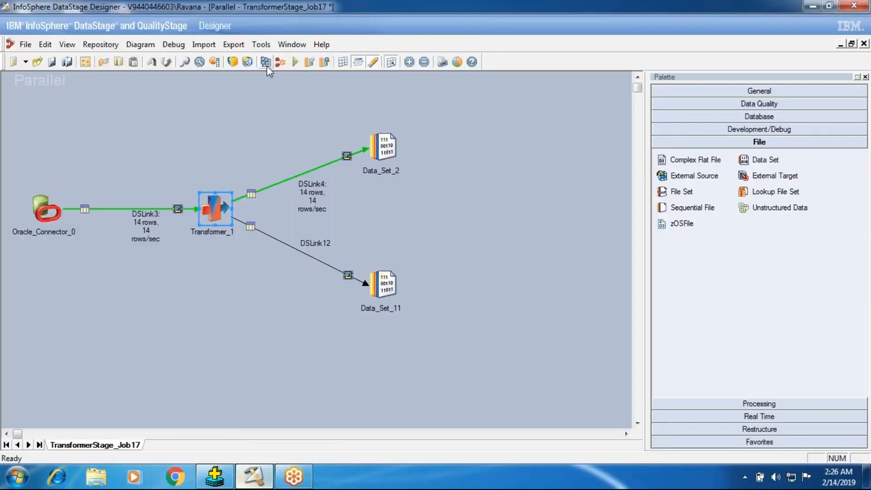
- Save TransformerStage_Job17 and try to compile it, closing the compilation status
left_click(264, 63)
left_click(408, 259)
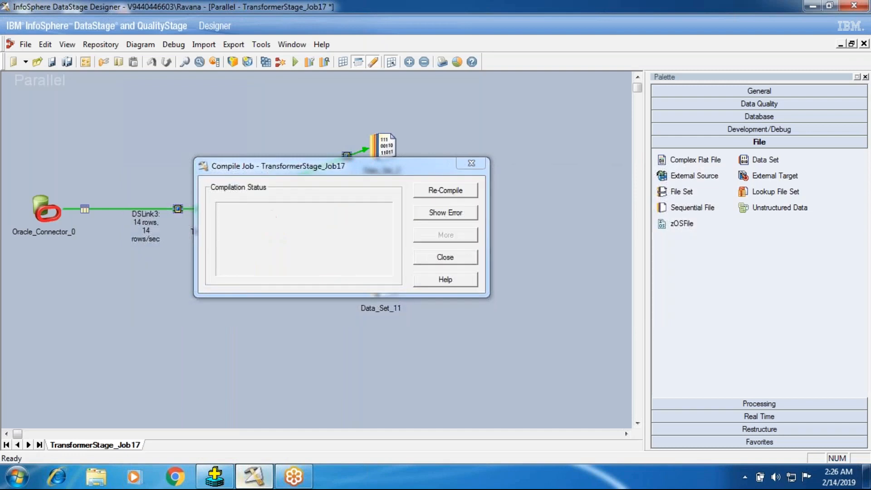
left_click(451, 261)
- Set the target file of the Data_Set_11 stage to Trans1.ds and accept the stage properties
double_click(366, 290)
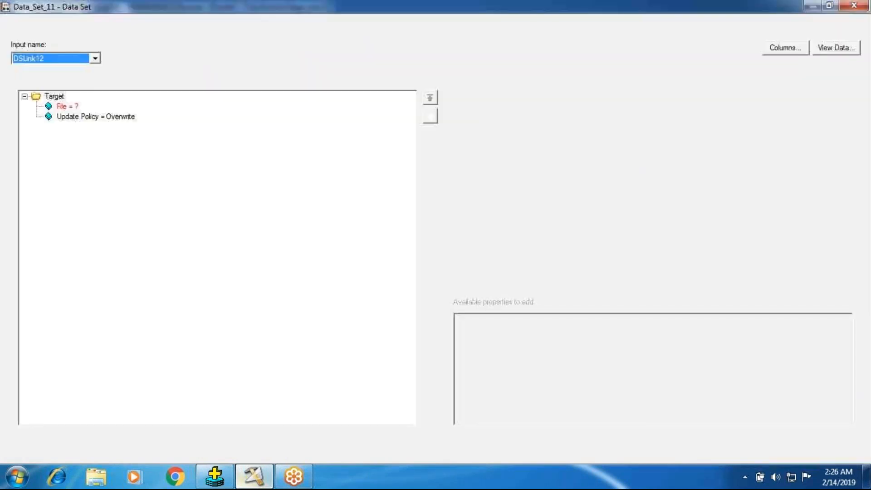
left_click(68, 106)
left_click(495, 112)
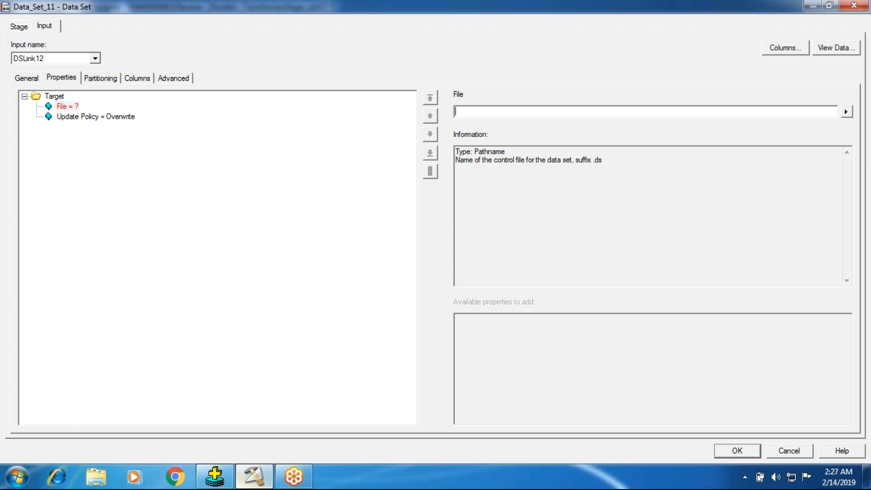
type("Trans1.ds")
key("Return")
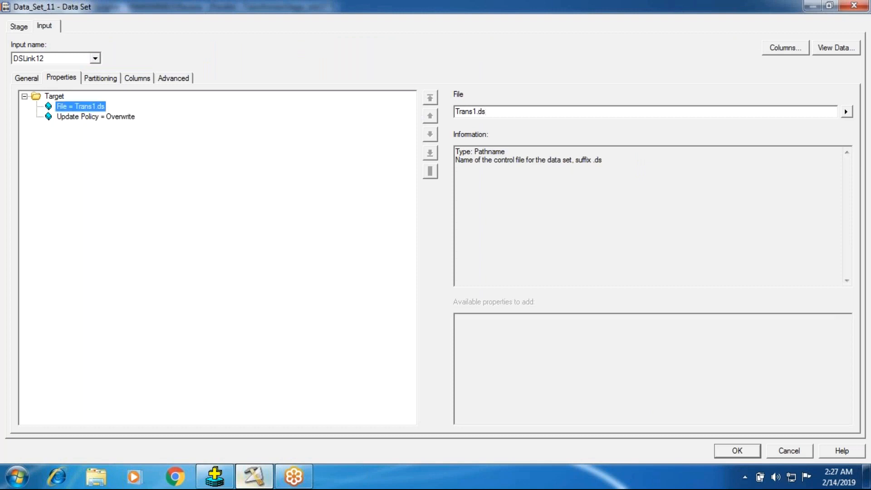
left_click(738, 450)
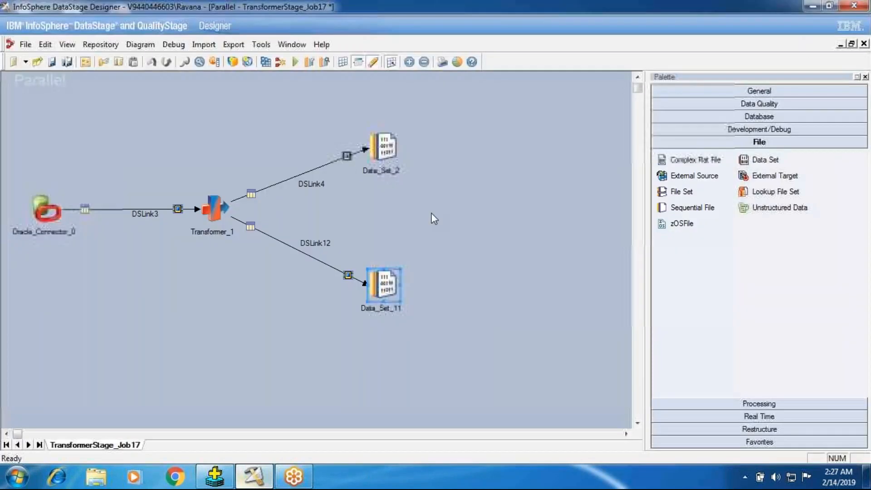
- Save and compile the job with the completed data set target, and run it
left_click(271, 67)
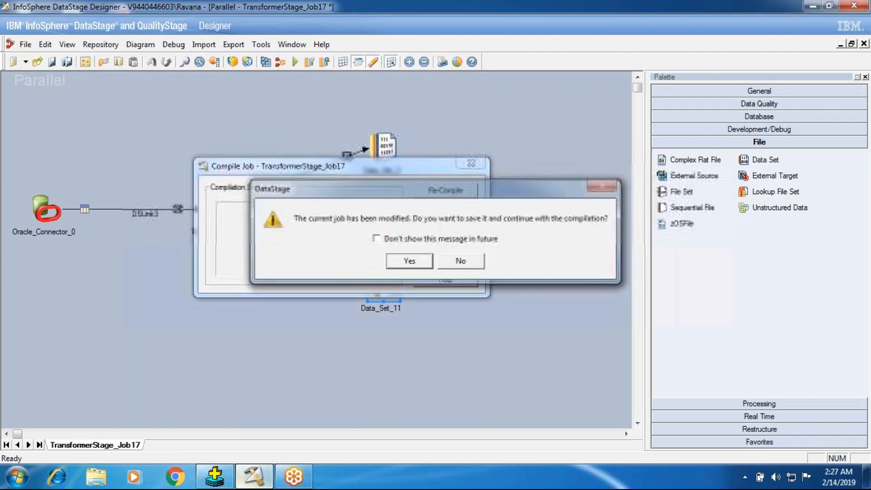
key("Return")
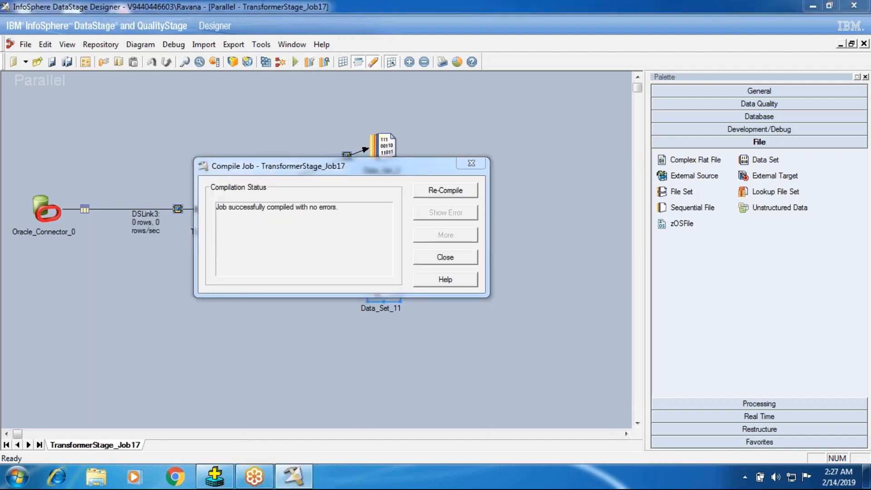
left_click(203, 275)
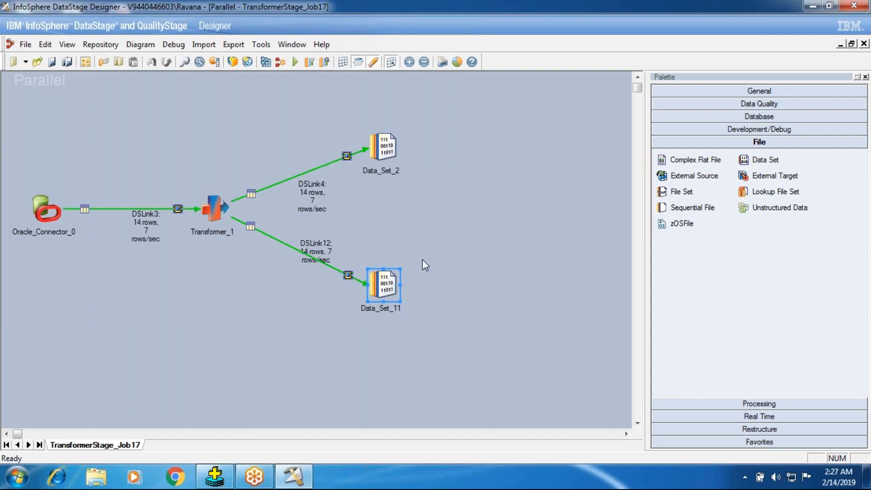
- View the DSLink12 data written to Data_Set_11 and close the data browser
right_click(386, 284)
left_click(399, 324)
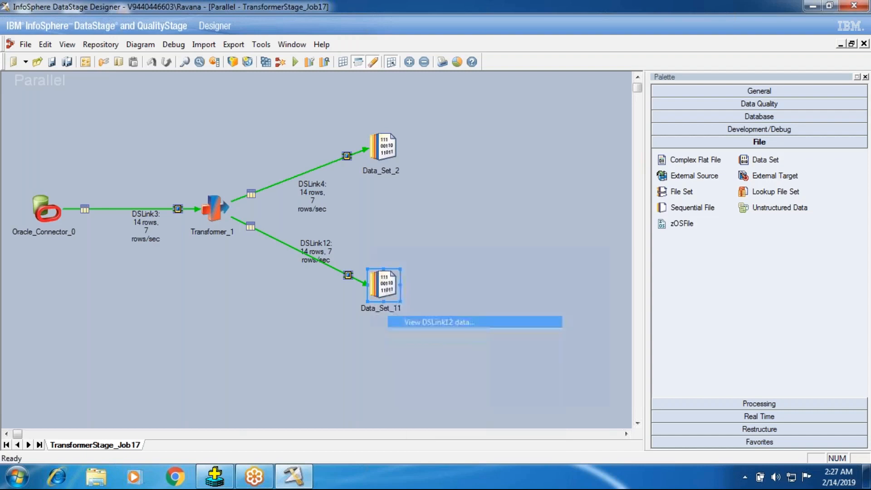
left_click(530, 209)
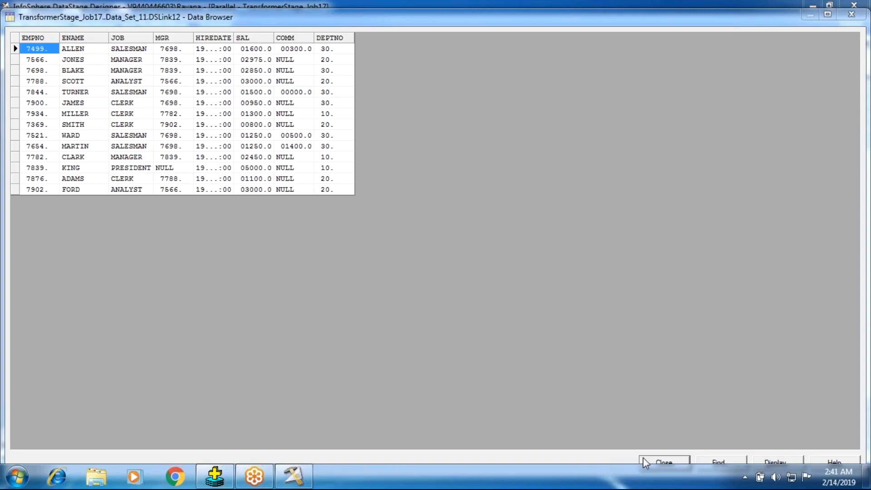
left_click(663, 461)
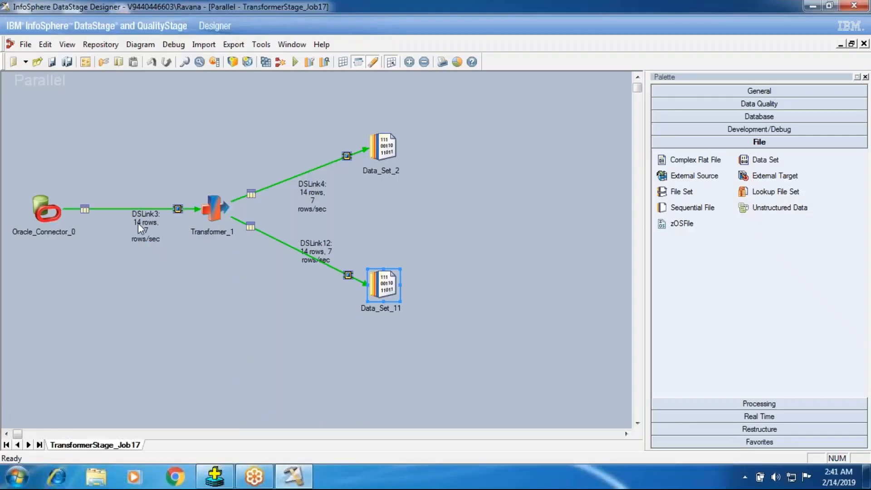
- Collapse DSLink12 in the Transformer_1 stage and set the partition type of the DSLink3 input to Hash
double_click(206, 213)
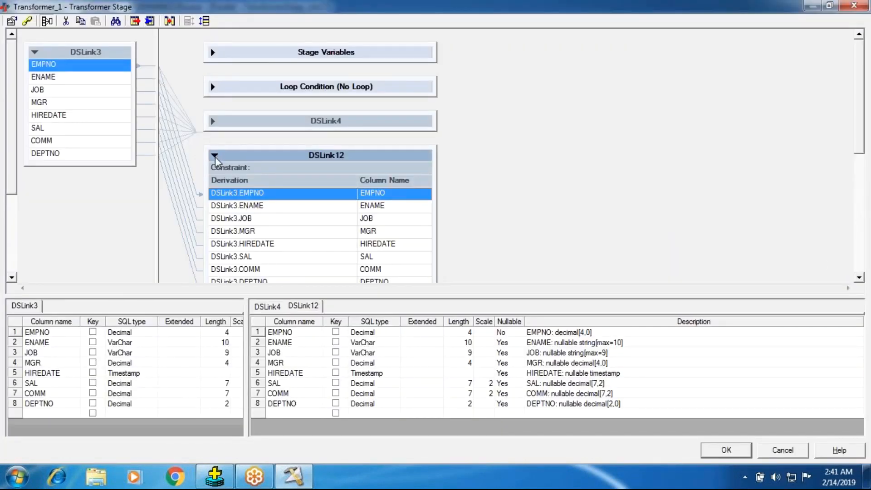
left_click(214, 155)
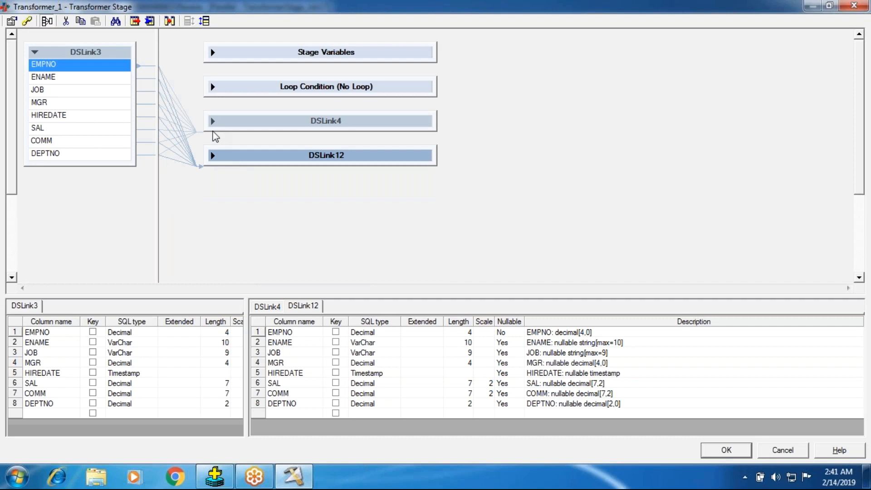
left_click(27, 22)
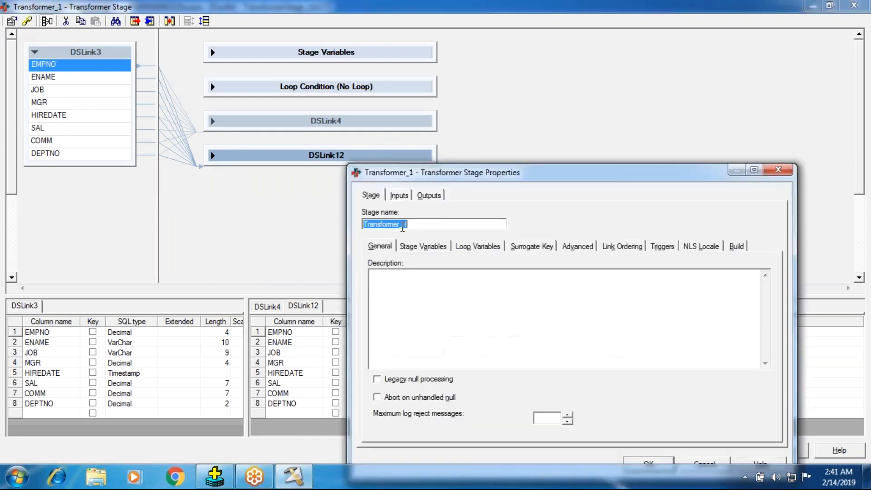
left_click(398, 200)
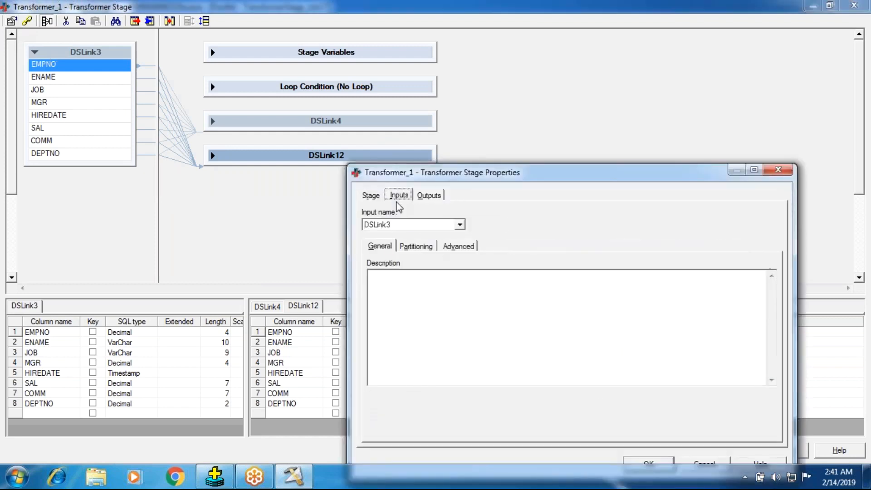
left_click(414, 249)
left_click(416, 290)
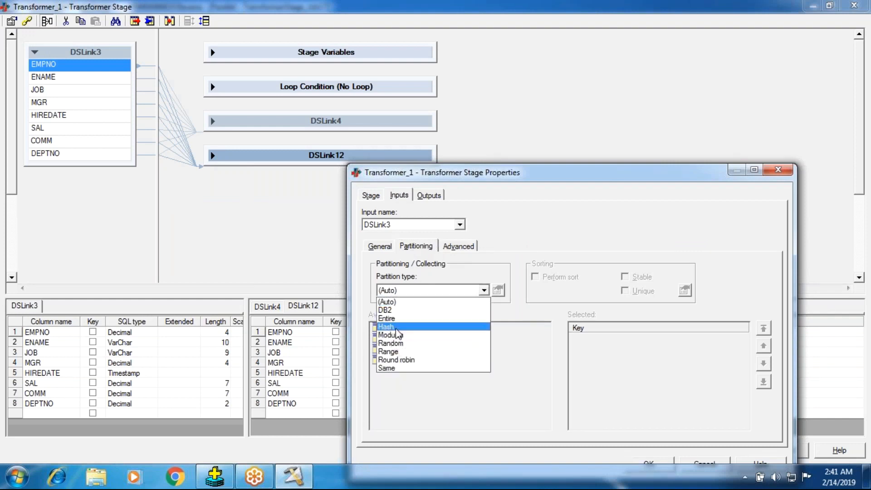
left_click(397, 330)
- Enable unique sorting on the DSLink3 input with DEPTNO as the key, and accept the stage properties and the Transformer stage
left_click(537, 277)
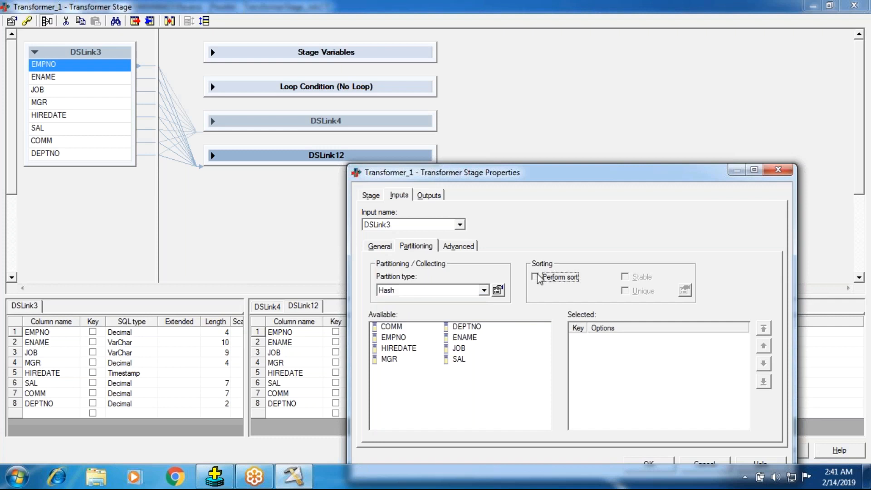
left_click(625, 291)
left_click(466, 326)
double_click(466, 326)
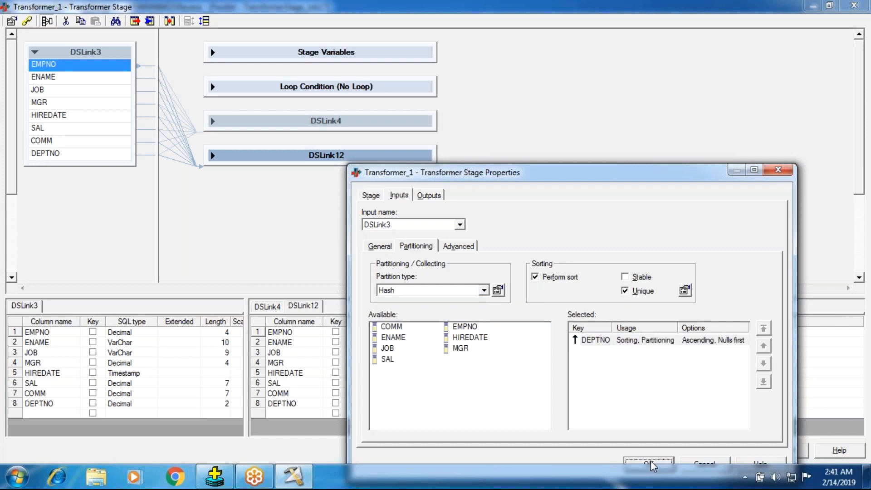
left_click(650, 463)
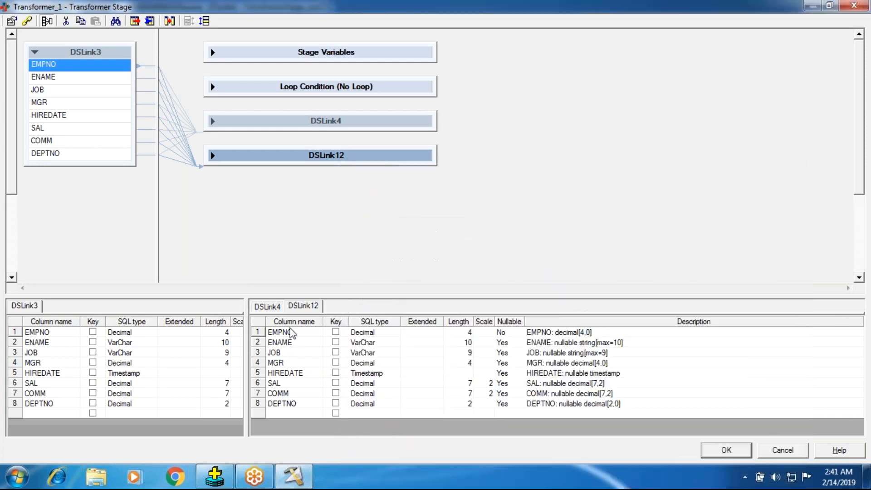
left_click(724, 450)
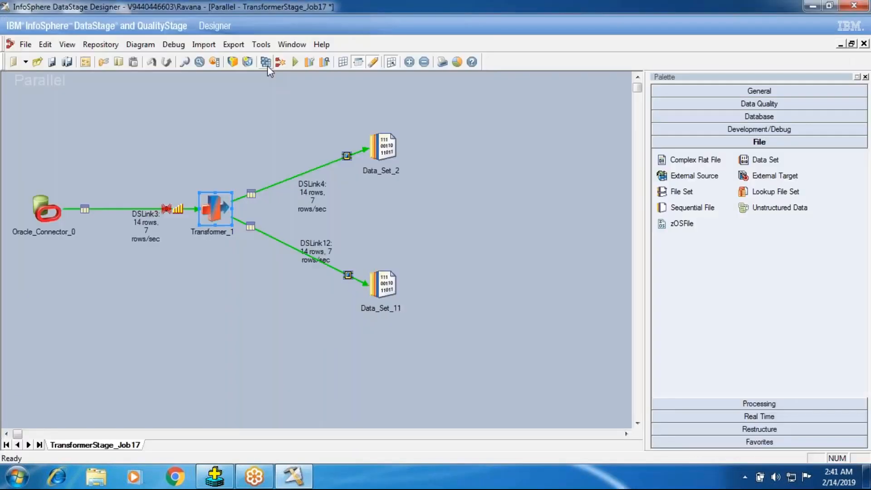
- Save and recompile the job with the hash partitioning on DEPTNO, and run it
left_click(266, 62)
key("Return")
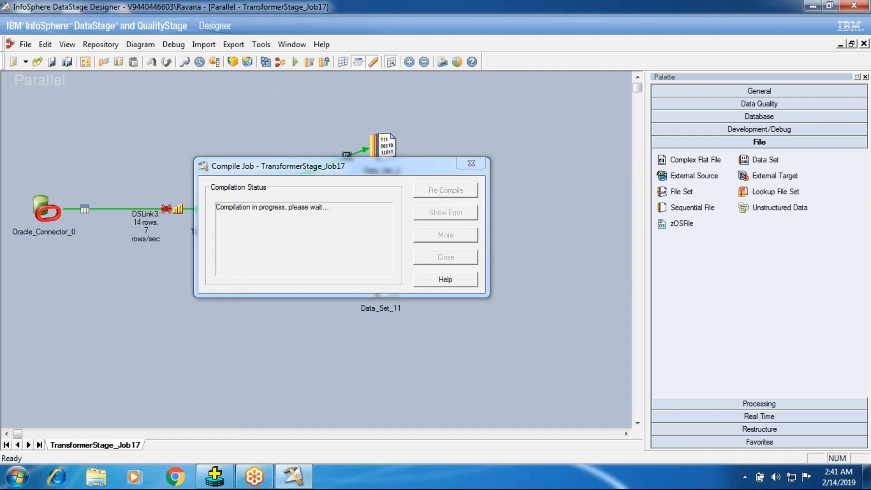
left_click(438, 257)
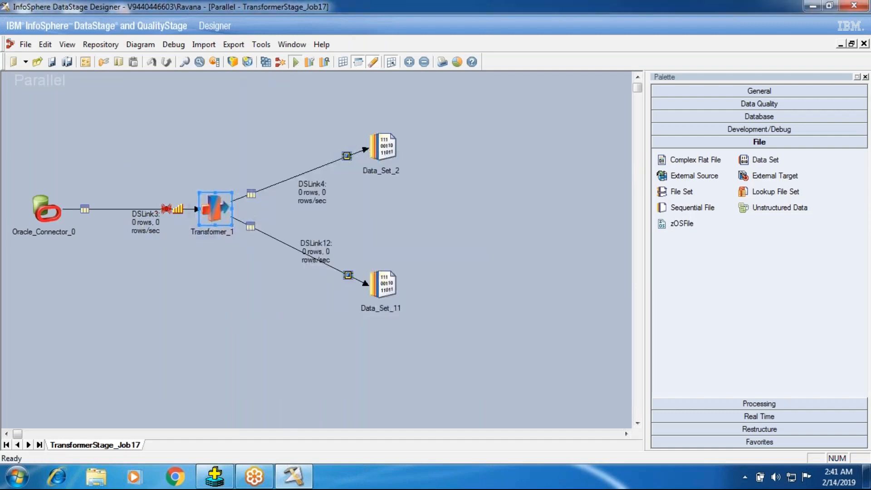
left_click(295, 62)
left_click(204, 270)
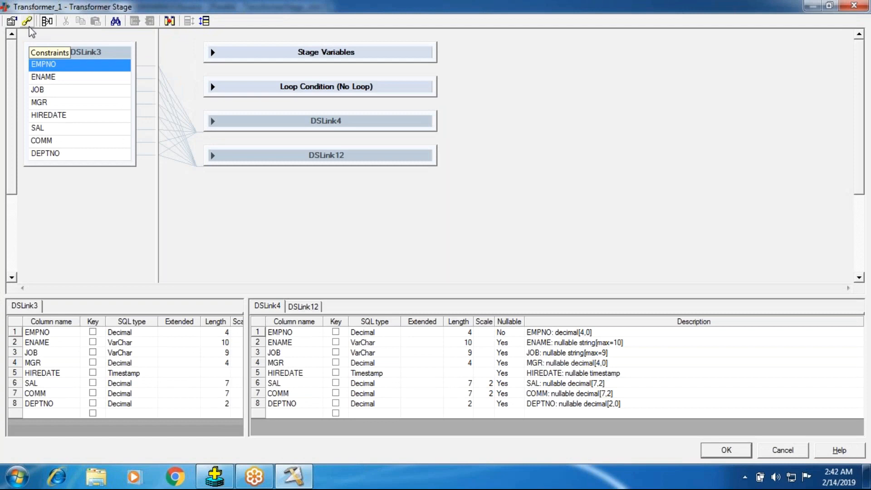
- Review the DSLink3 input's hash partitioning and unique sort settings in the Transformer stage properties, and cancel the dialog
left_click(12, 21)
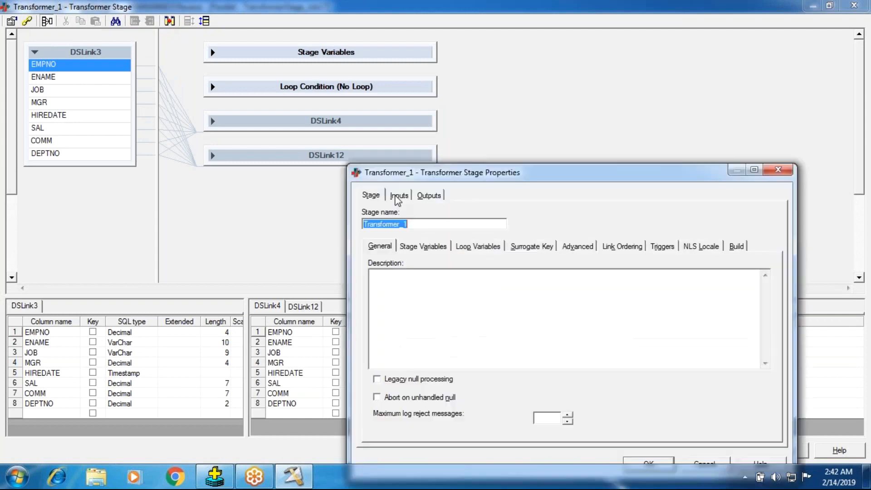
left_click(399, 195)
left_click(426, 246)
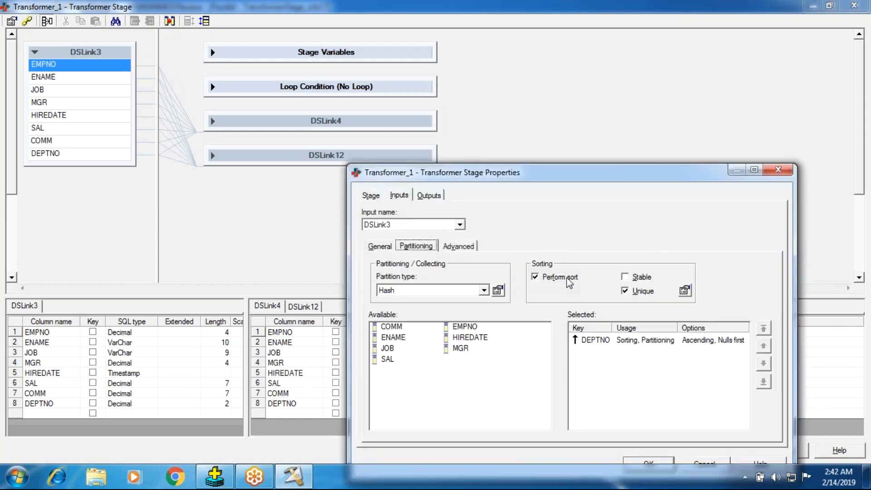
left_click(707, 459)
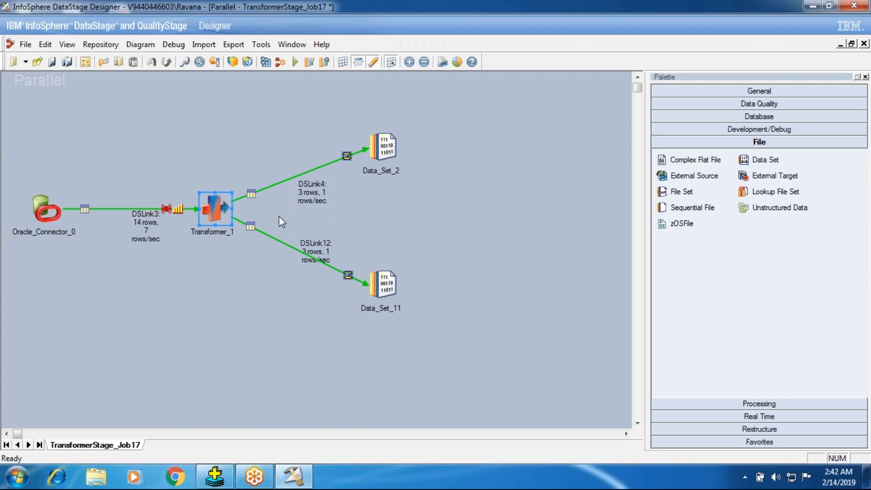
- Add JOB as a second sorting and partitioning key on the Transformer_1 stage's DSLink3 input, and accept the stage properties and the stage
double_click(213, 208)
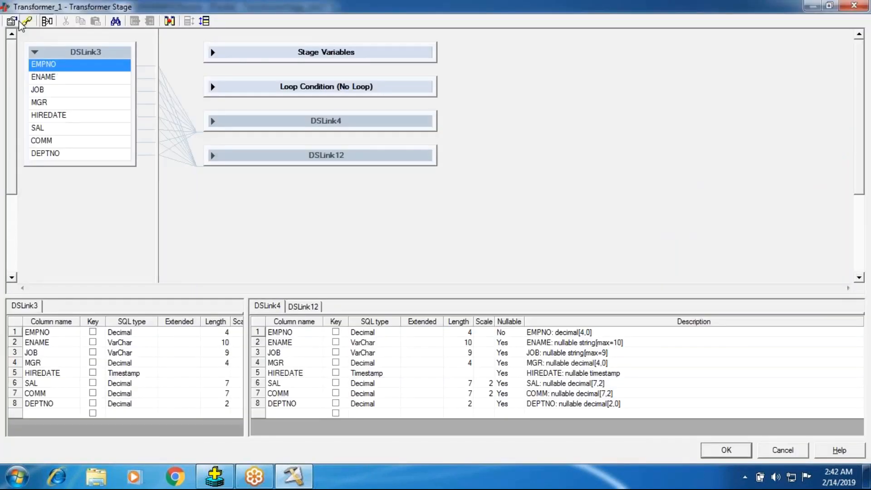
left_click(18, 22)
left_click(399, 195)
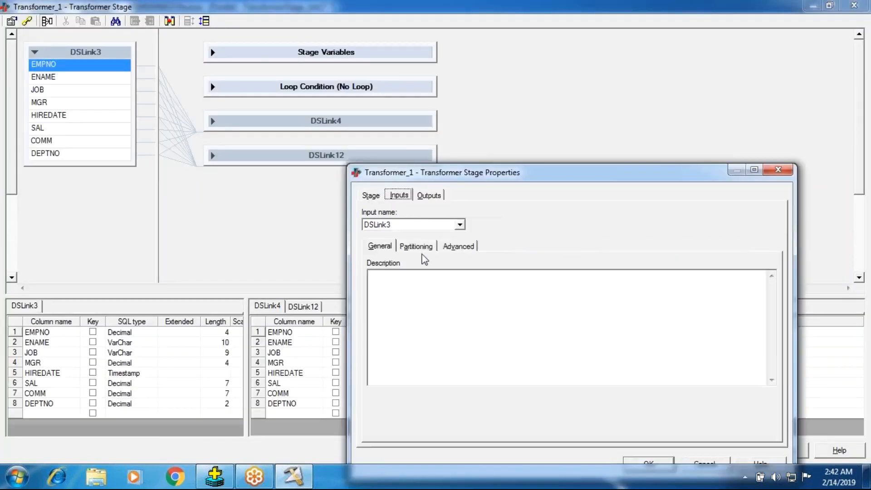
left_click(416, 246)
left_click(460, 224)
left_click(460, 225)
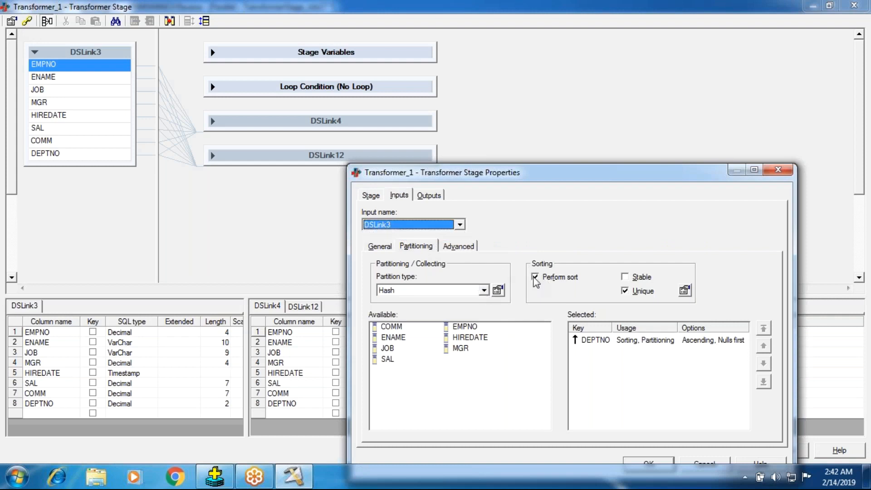
left_click(591, 344)
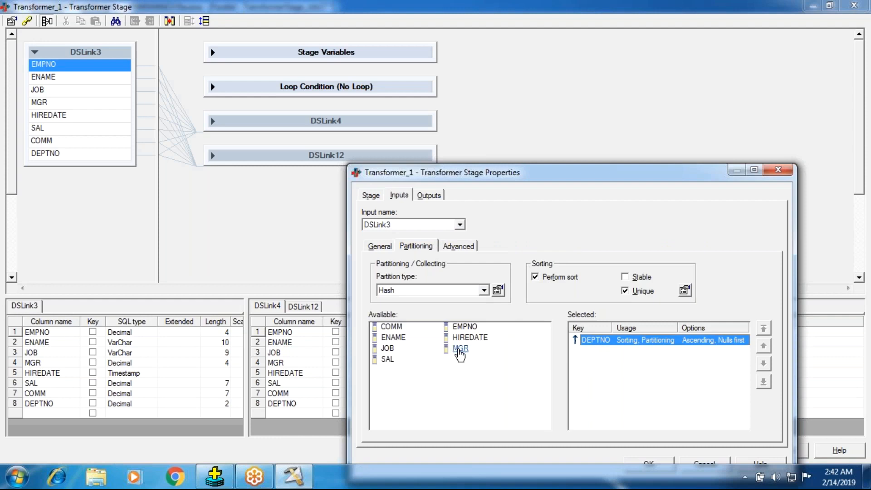
double_click(389, 348)
left_click(649, 462)
left_click(716, 451)
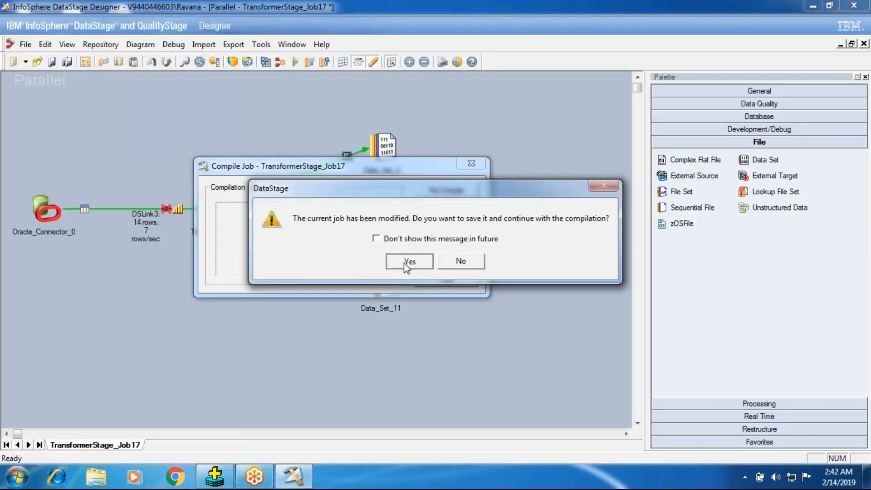
- Save and compile the job with DEPTNO and JOB as keys, and run it without a warning limit
left_click(408, 262)
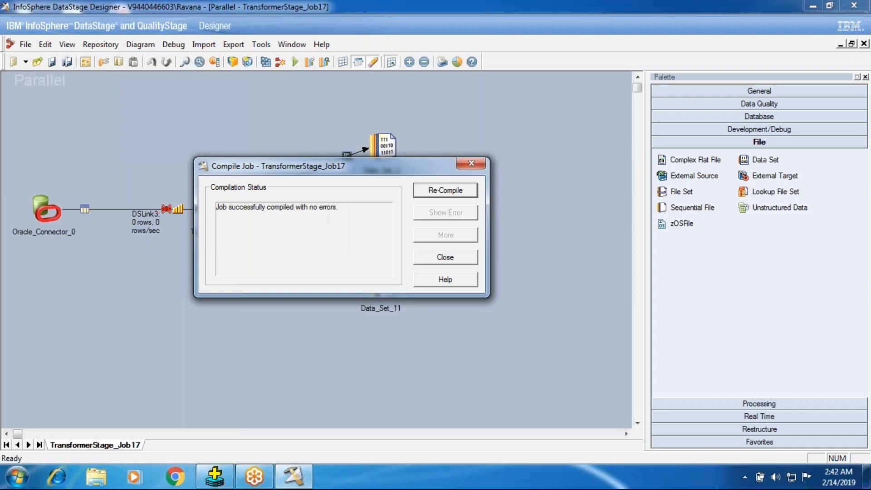
left_click(418, 257)
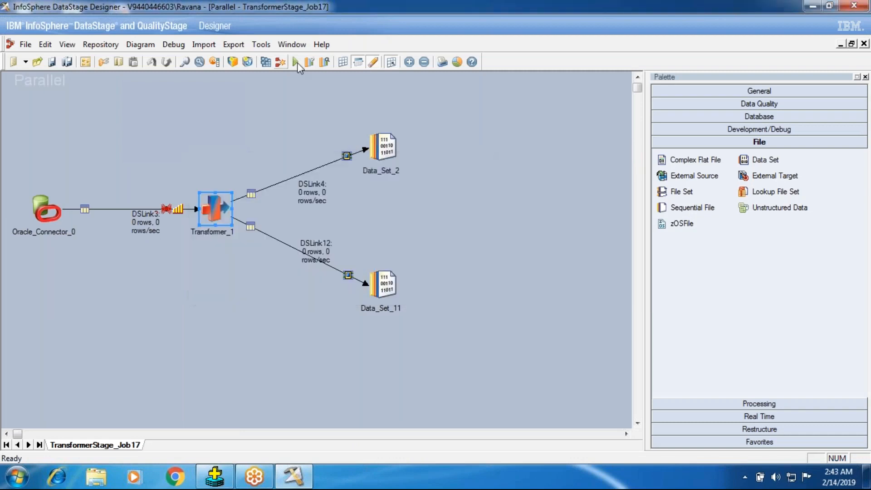
left_click(297, 63)
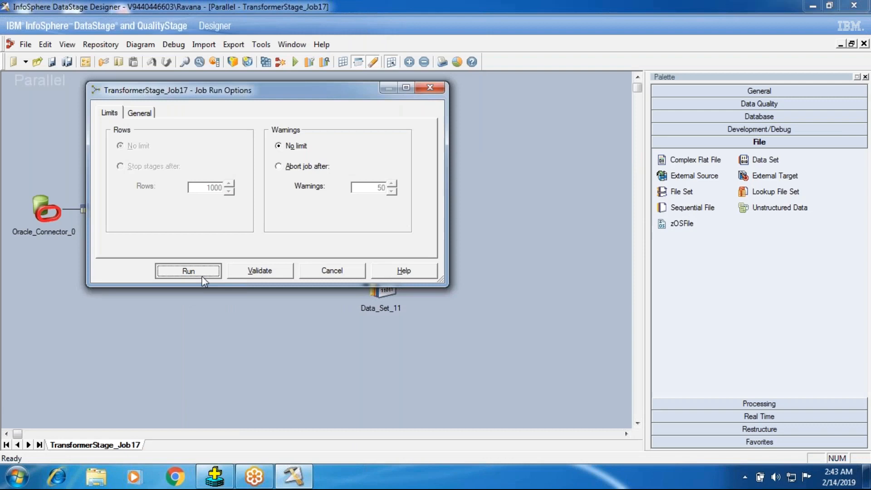
left_click(202, 275)
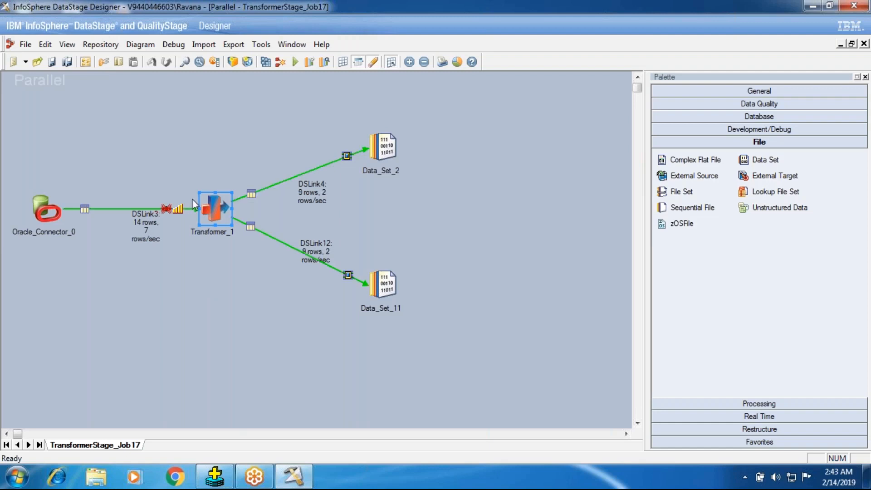
- Open the Transformer_1 stage and its stage properties
double_click(214, 202)
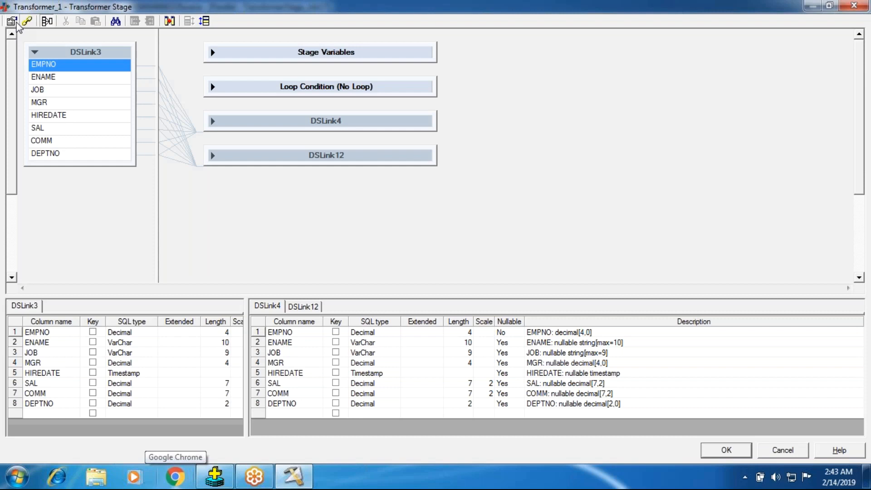
left_click(14, 22)
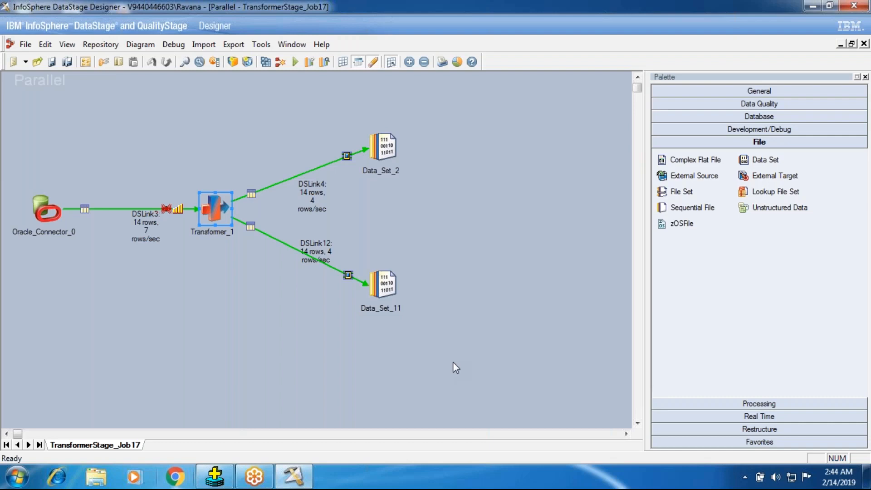
- View the data written to Data_Set_2 with 100 rows to display, check the DEPTNO order, and close the data browser
right_click(385, 155)
left_click(427, 189)
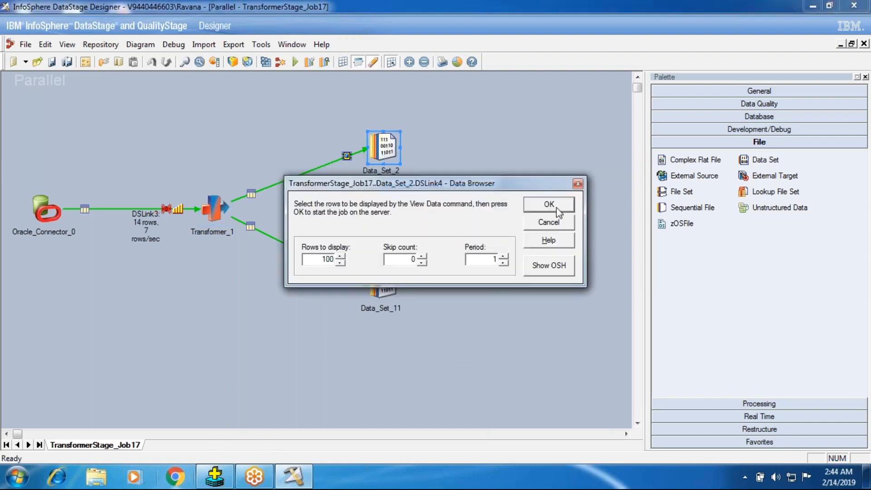
left_click(555, 207)
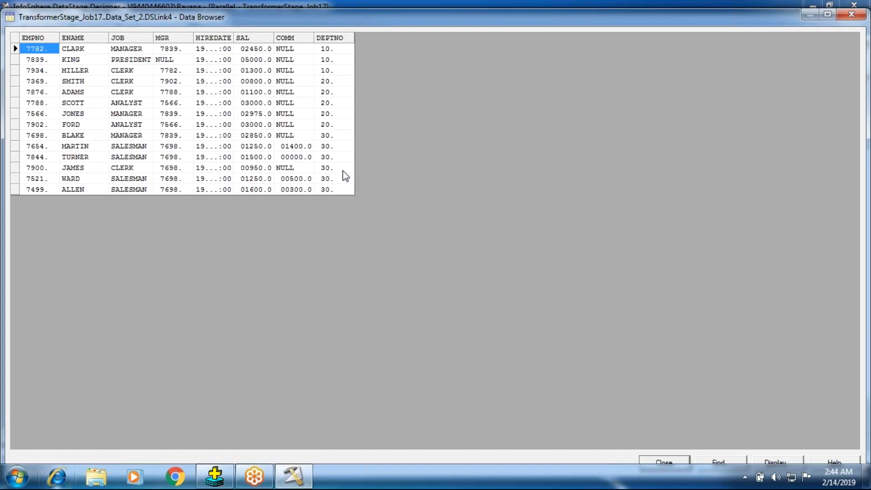
left_click(672, 461)
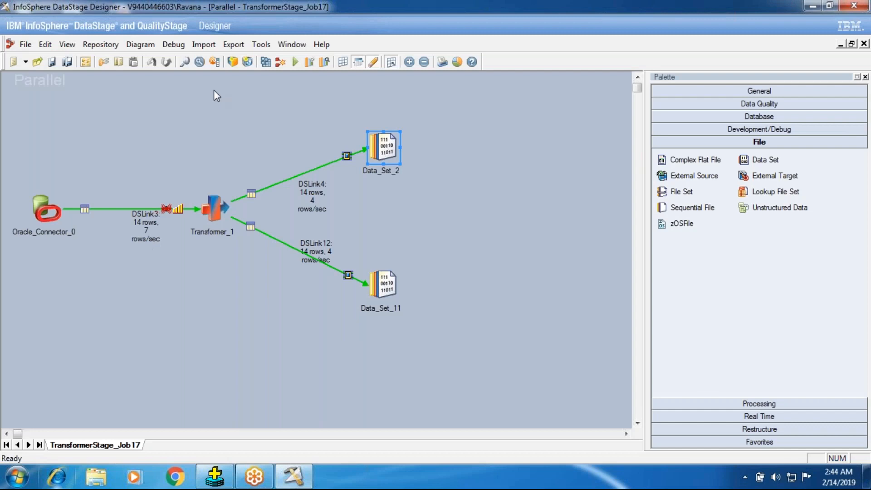
- Set the partition type of Transformer_1's DSLink3 input back to (Auto), and accept the stage properties and the Transformer stage
double_click(214, 208)
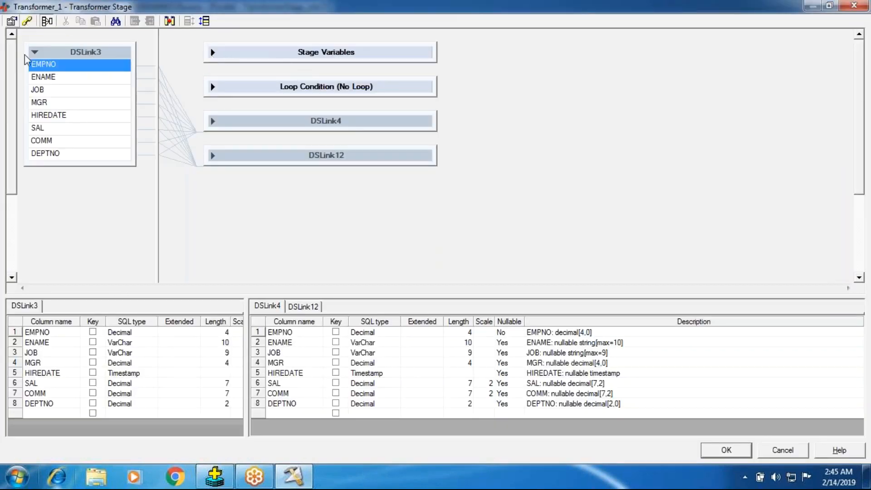
left_click(399, 195)
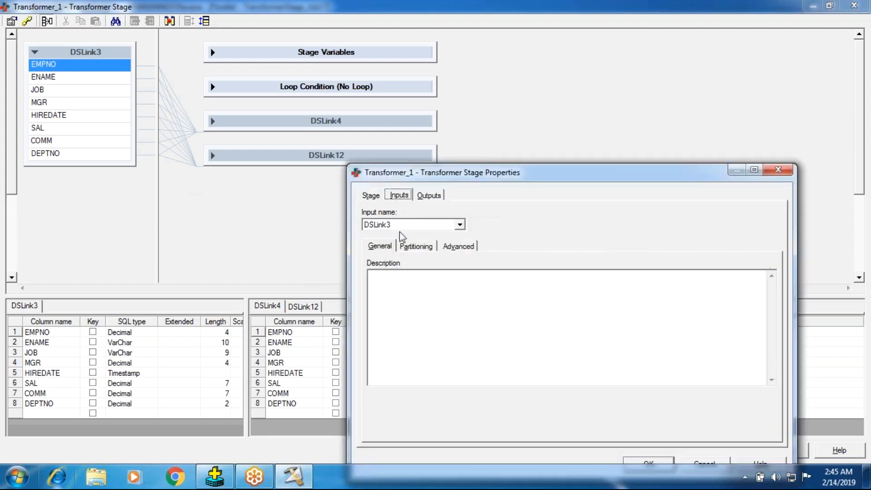
left_click(416, 245)
left_click(422, 287)
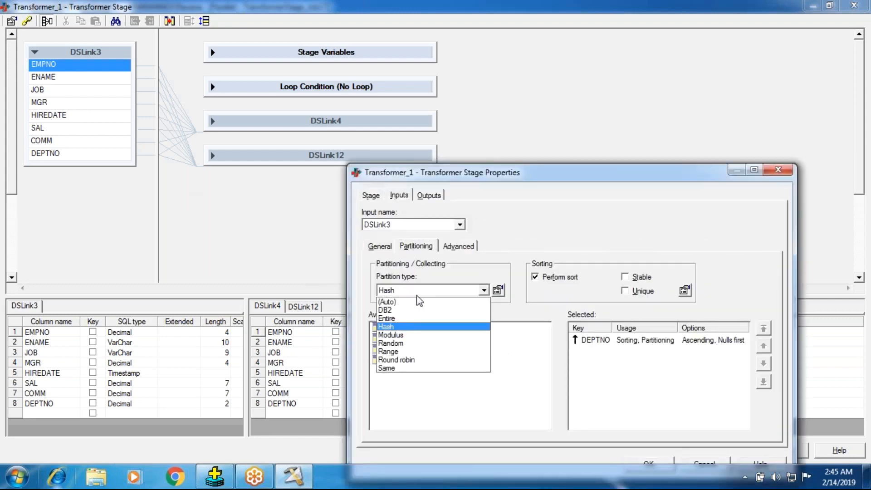
left_click(399, 295)
left_click(659, 462)
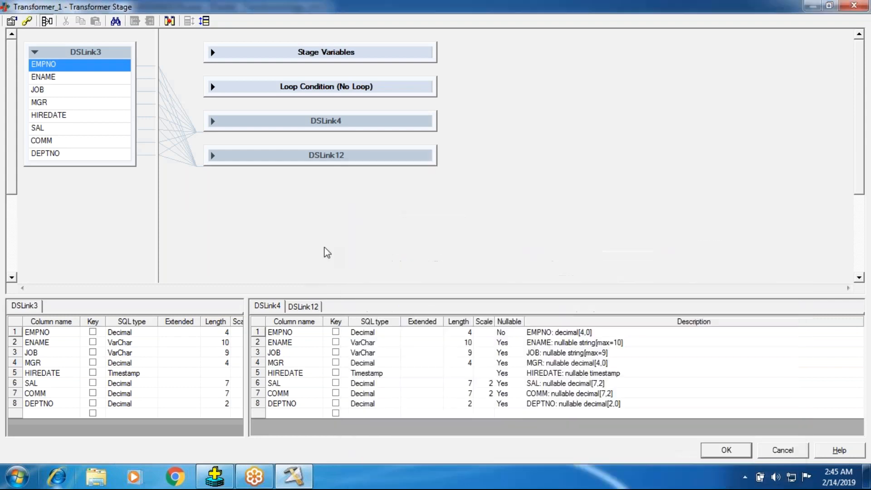
left_click(728, 447)
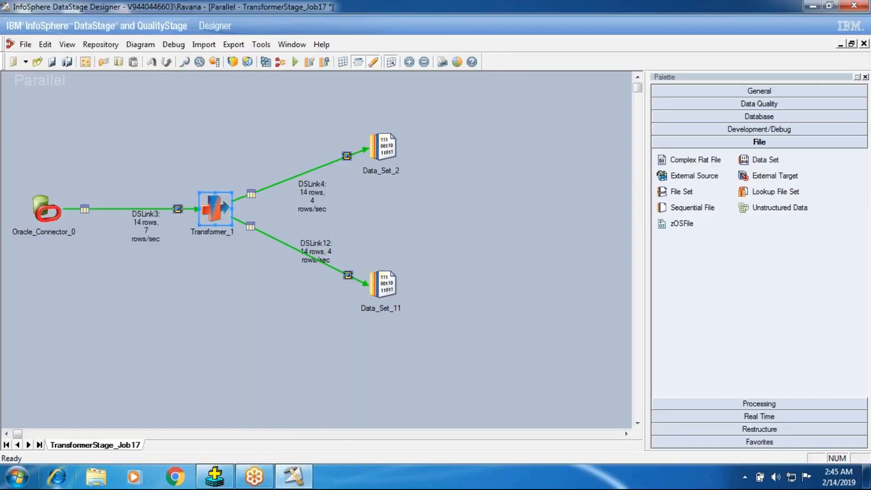
- Expand DSLink4 in the Transformer_1 stage and give it the constraint DSLink3.DEPTNO = 30, using the DEPTNO input column
double_click(219, 235)
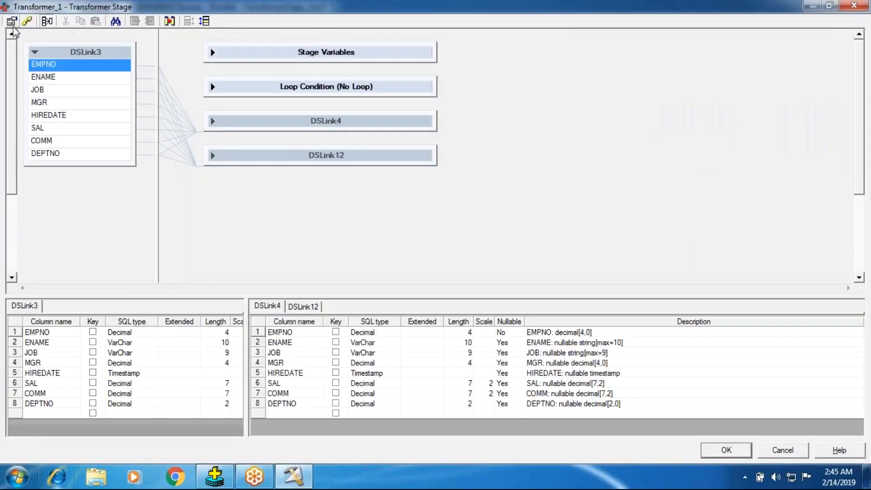
left_click(212, 89)
left_click(212, 89)
left_click(212, 123)
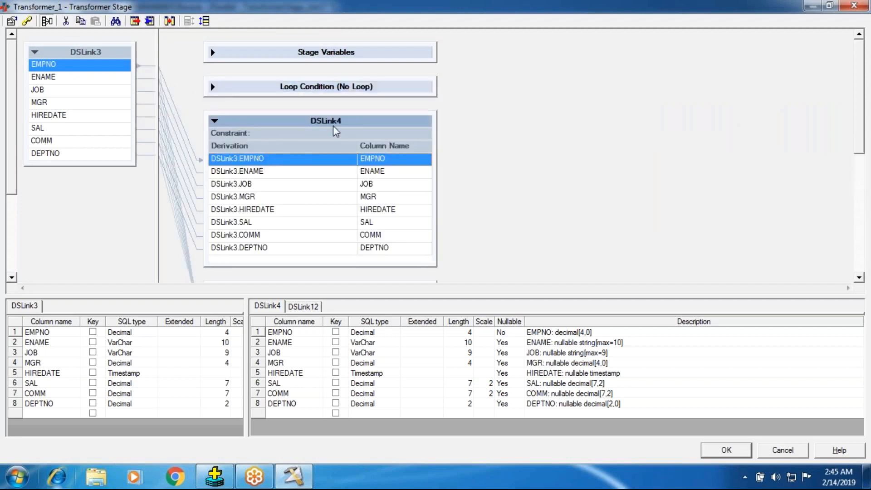
double_click(296, 134)
left_click(320, 205)
left_click(320, 205)
right_click(309, 212)
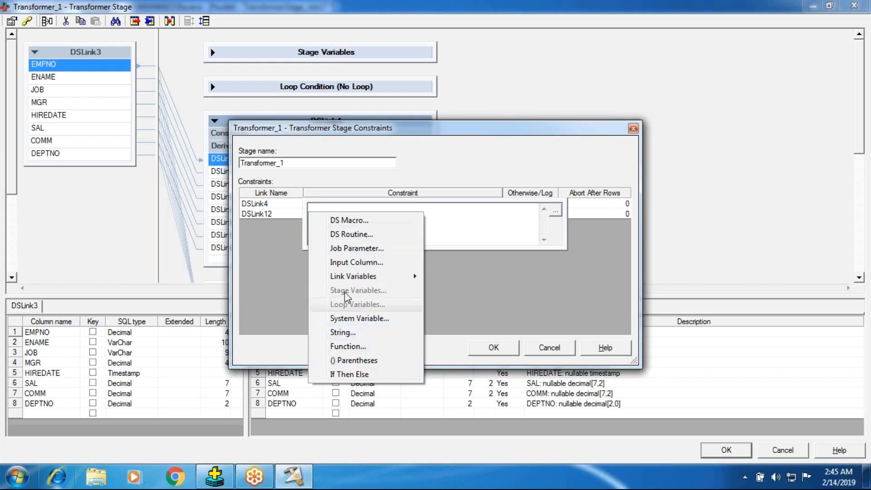
left_click(356, 262)
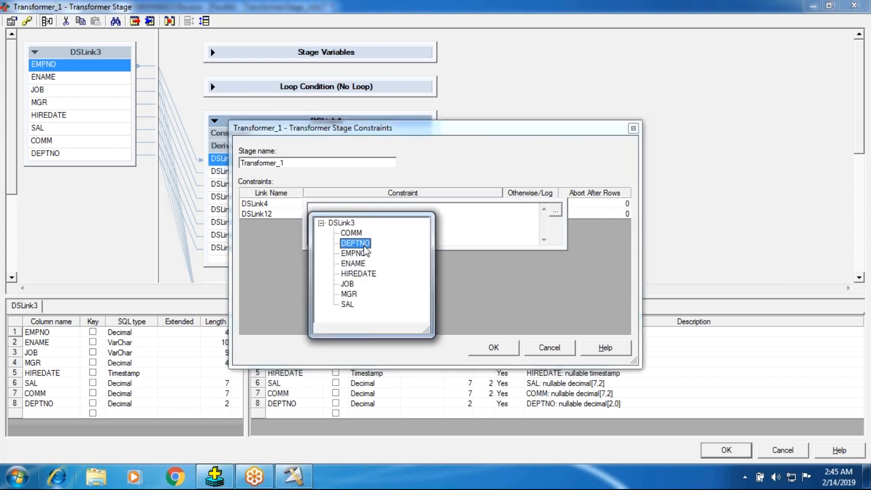
left_click(363, 246)
right_click(384, 227)
left_click(411, 221)
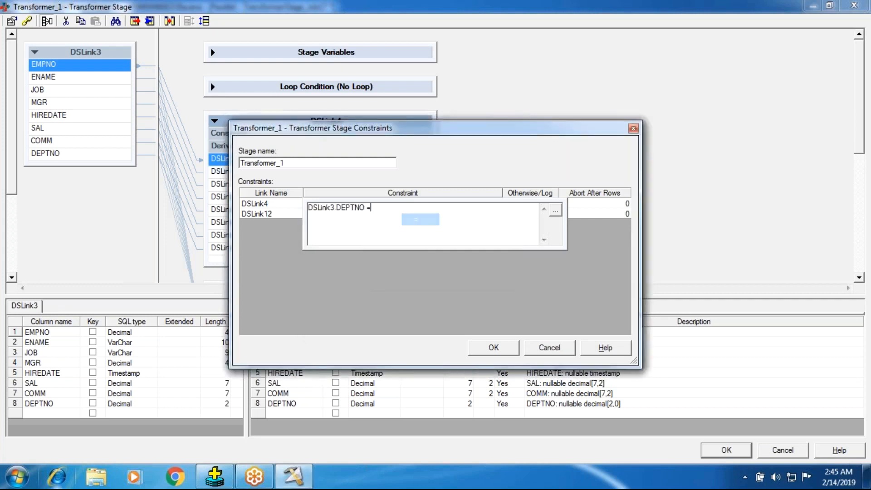
type("30")
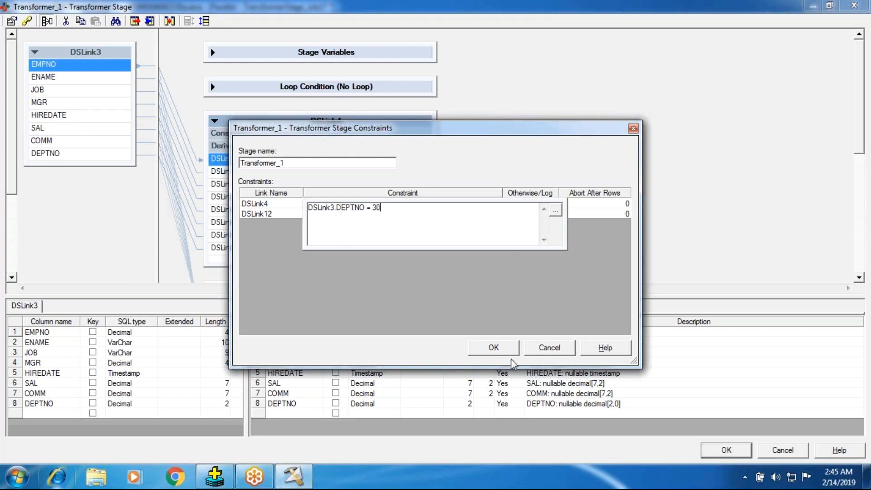
left_click(380, 309)
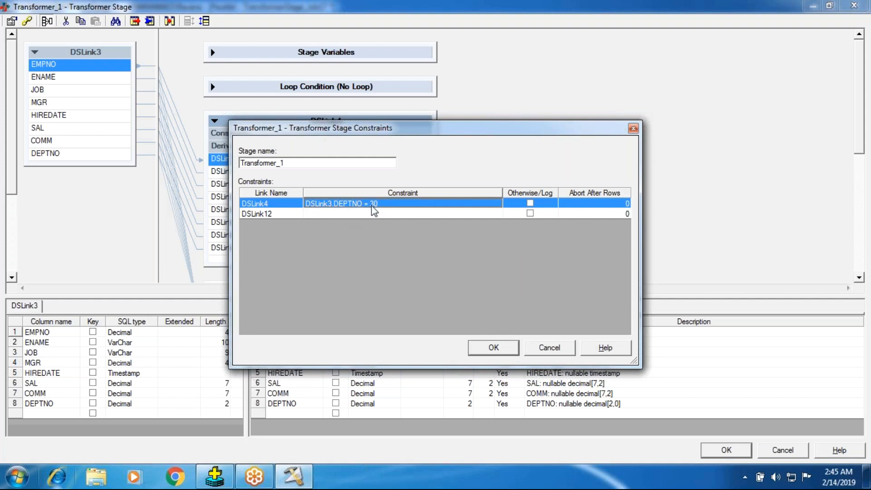
- Copy the DSLink4 constraint to DSLink12, change it to DSLink3.DEPTNO = 20, and accept the stage constraints
double_click(315, 214)
double_click(389, 204)
left_click_drag(389, 206, 131, 218)
key("ctrl+c")
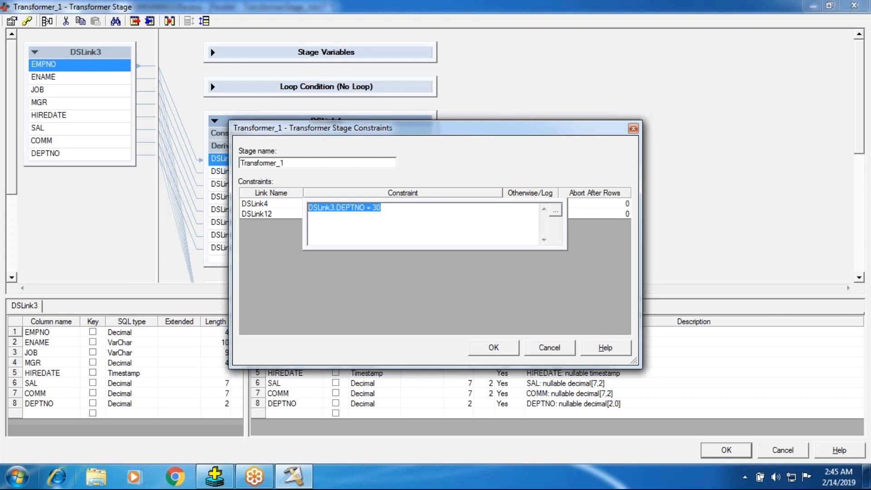
left_click(308, 215)
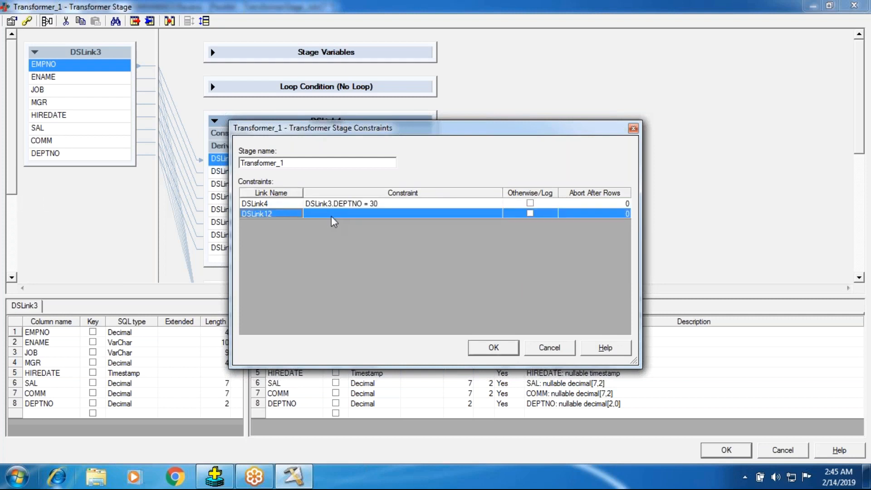
double_click(331, 216)
right_click(309, 222)
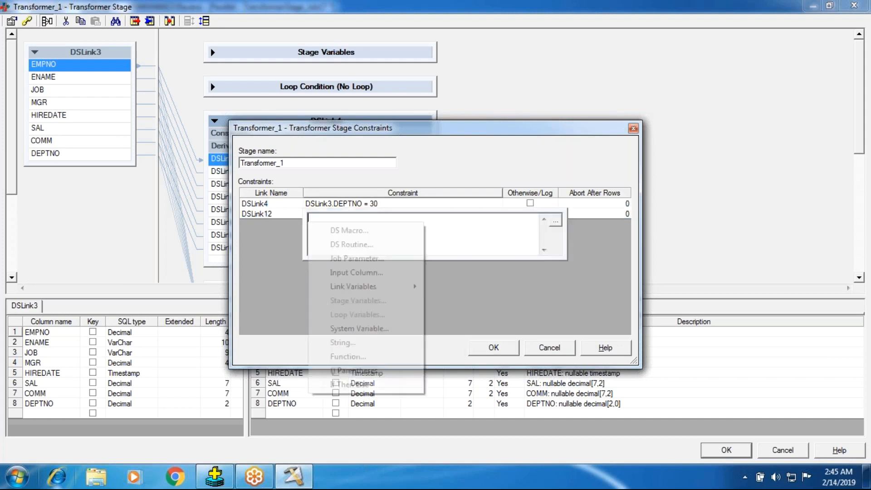
left_click(436, 238)
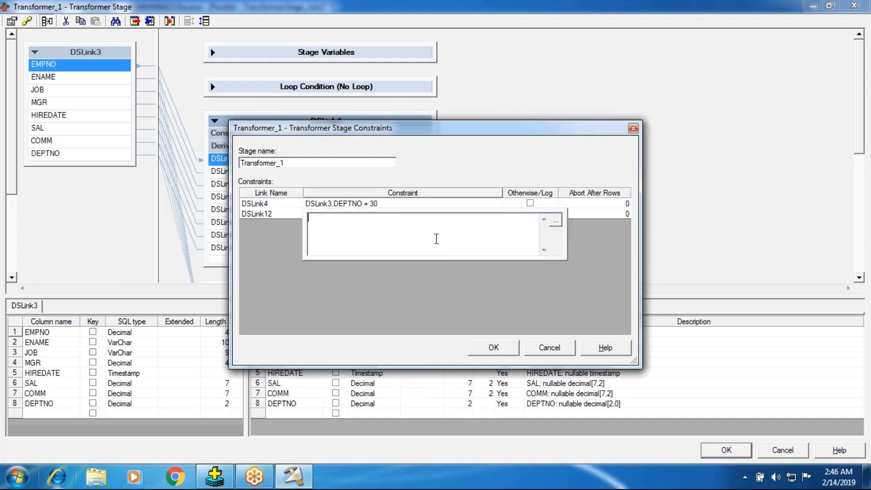
key("ctrl+v")
key("BackSpace")
key("BackSpace")
type("20")
left_click(285, 217)
left_click(503, 352)
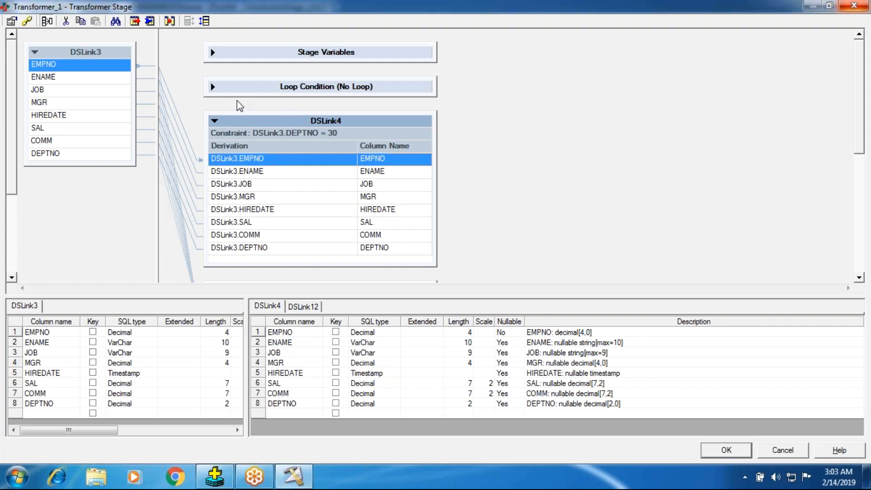
- Look into the empty loop condition section, collapse it and DSLink4, and expand DSLink12 to check its constraint
left_click(213, 88)
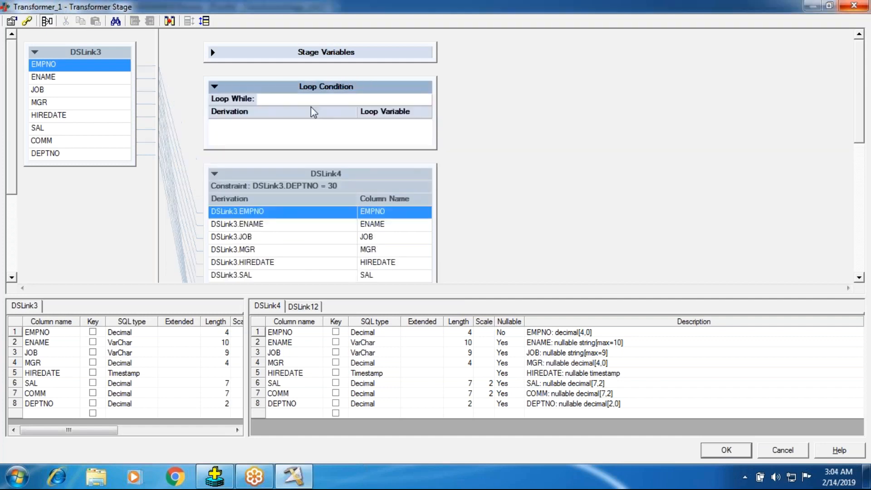
left_click(213, 86)
left_click(213, 120)
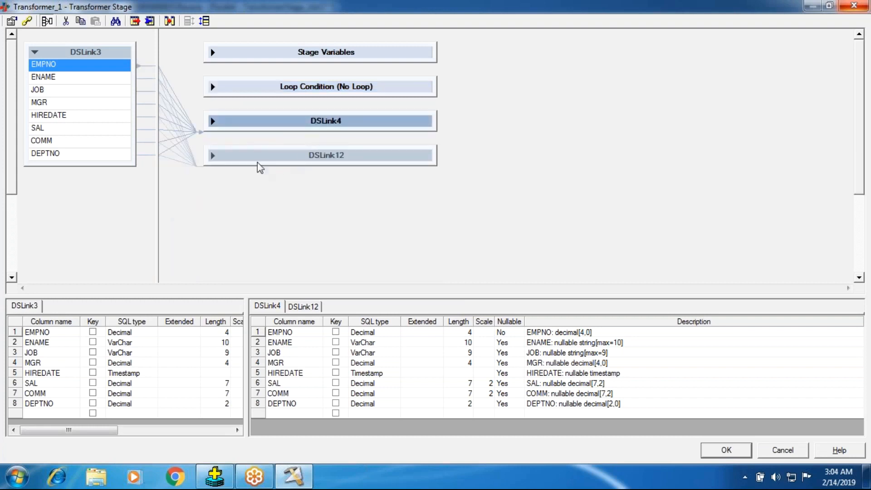
left_click(214, 156)
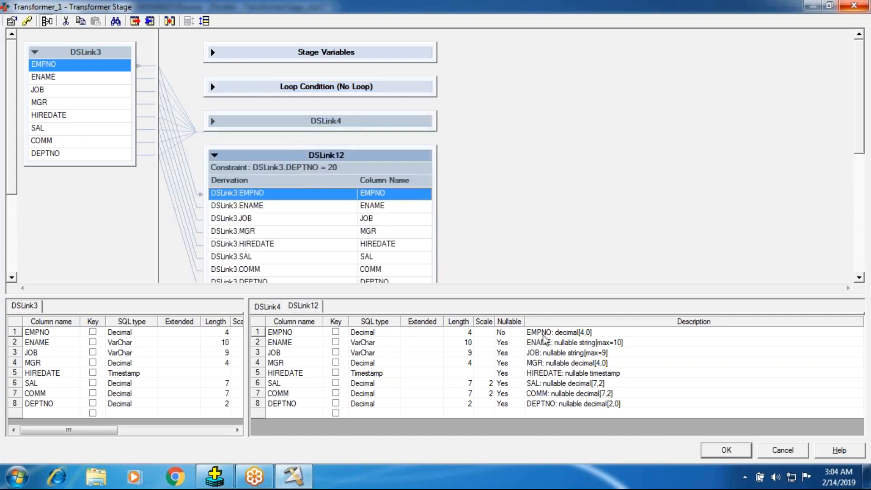
left_click(212, 126)
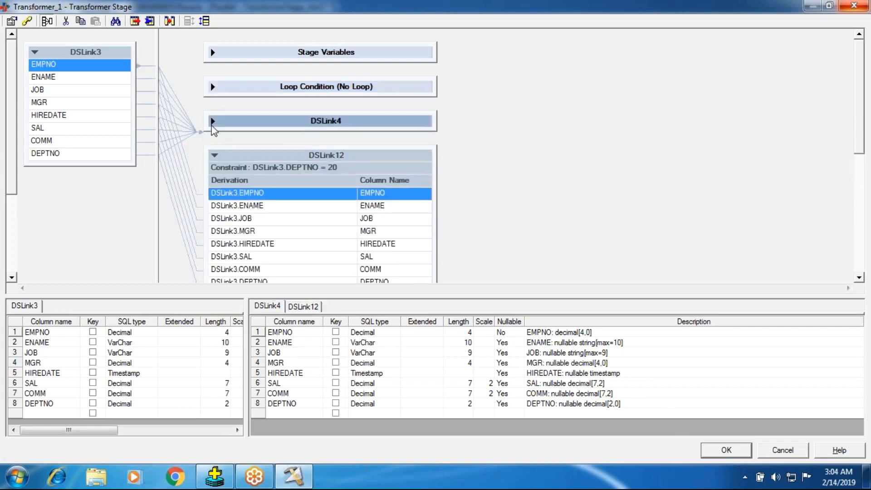
- Expand DSLink4 to check its DEPTNO constraint, collapse it again and accept the Transformer stage
left_click(212, 121)
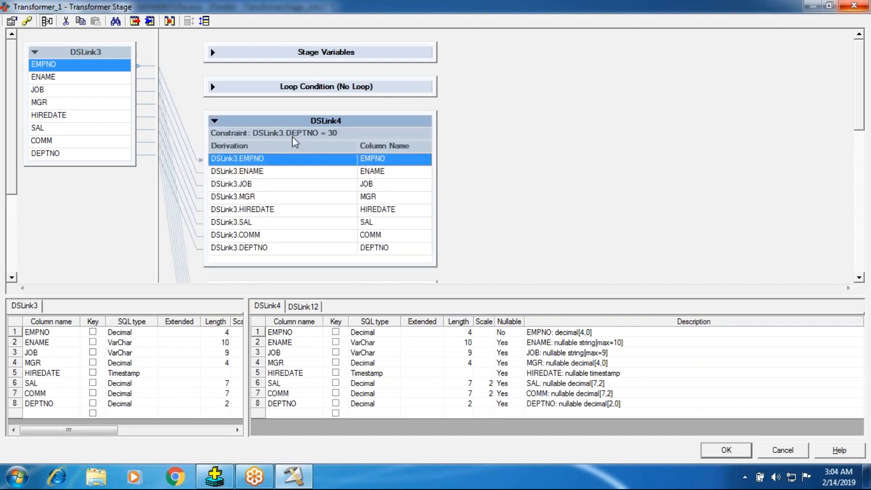
left_click(214, 121)
left_click(726, 451)
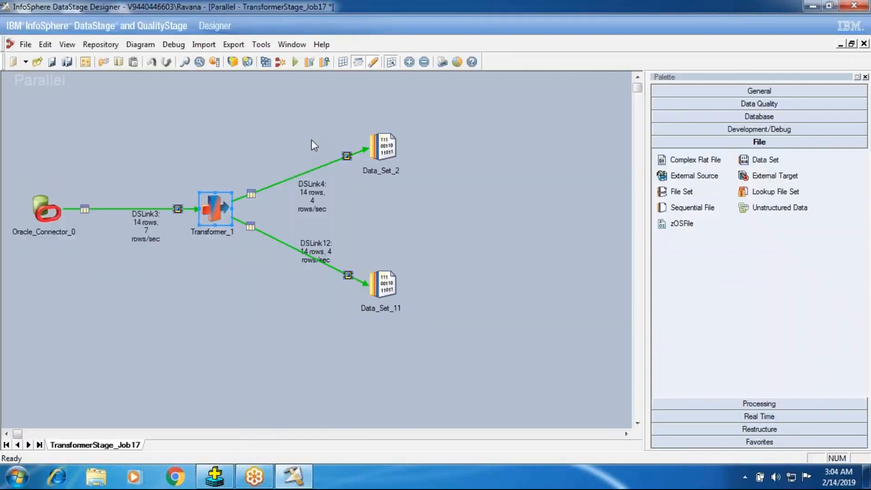
- Compile TransformerStage_Job17, run it, and select DSLink12 to check the rows passed on each output link
left_click(263, 61)
key("Return")
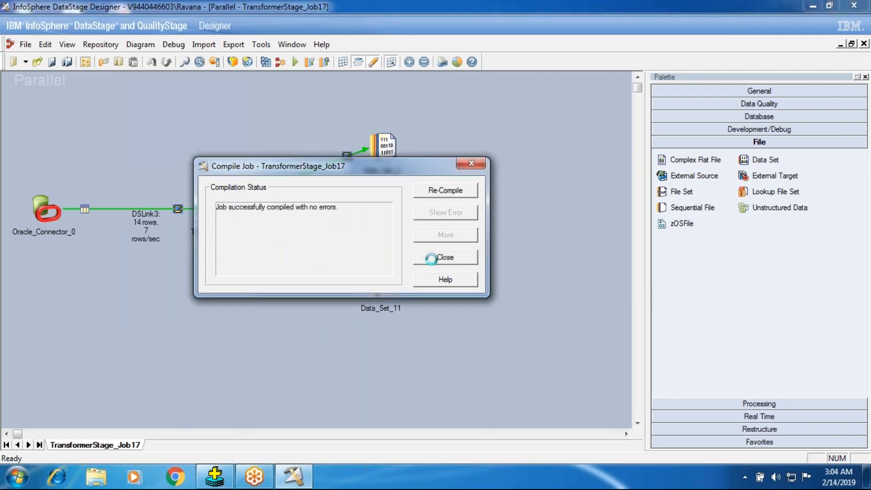
left_click(433, 257)
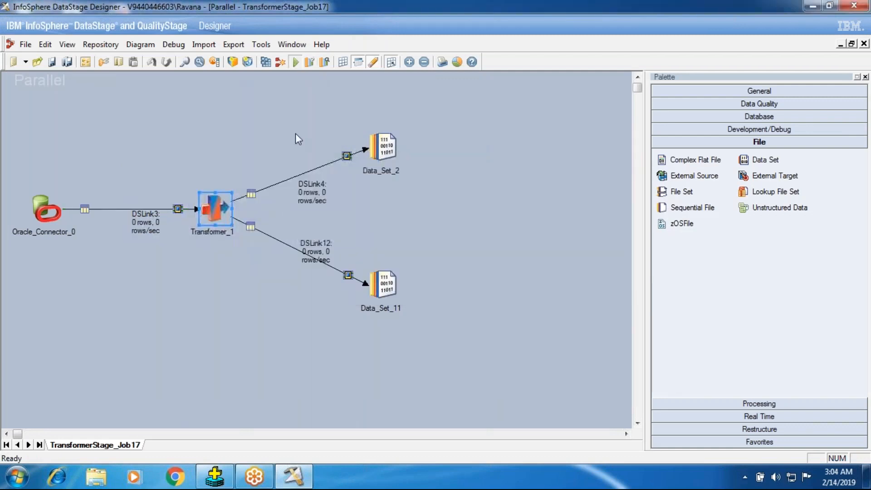
left_click(184, 277)
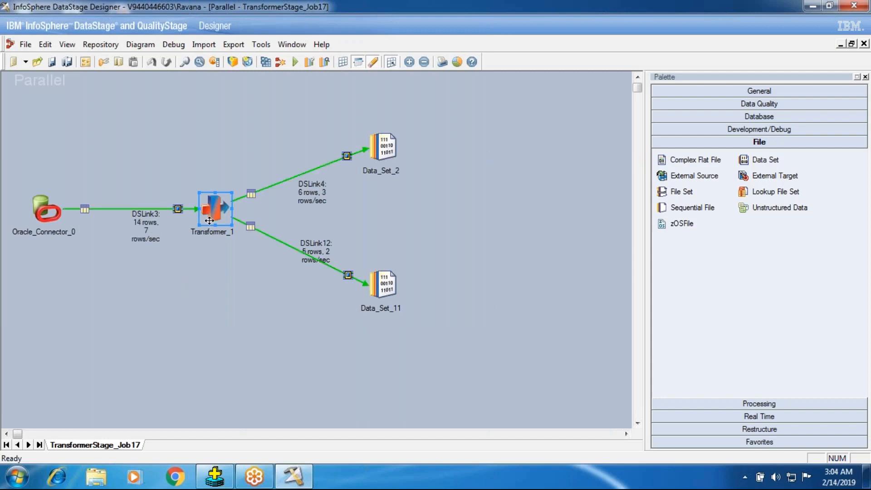
left_click(295, 248)
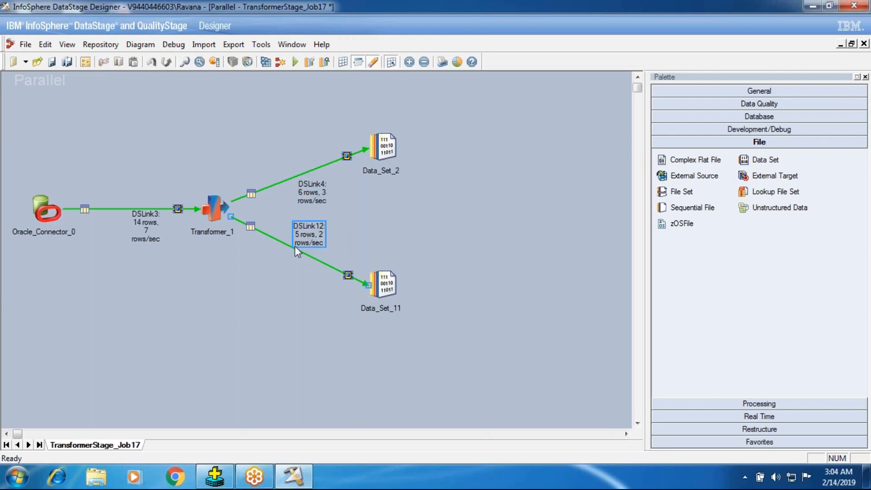
- Reopen Transformer_1, collapse DSLink12, expand DSLink4 and look into its DEPTNO derivation without changing it
double_click(217, 208)
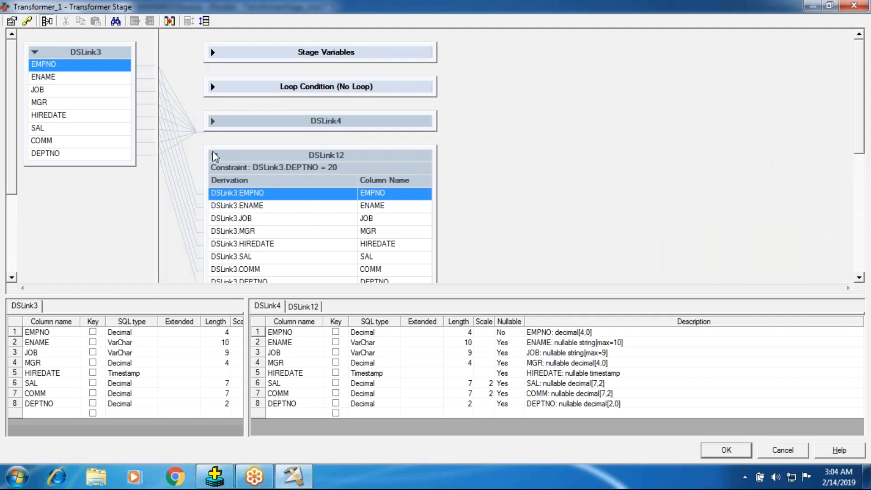
left_click(220, 156)
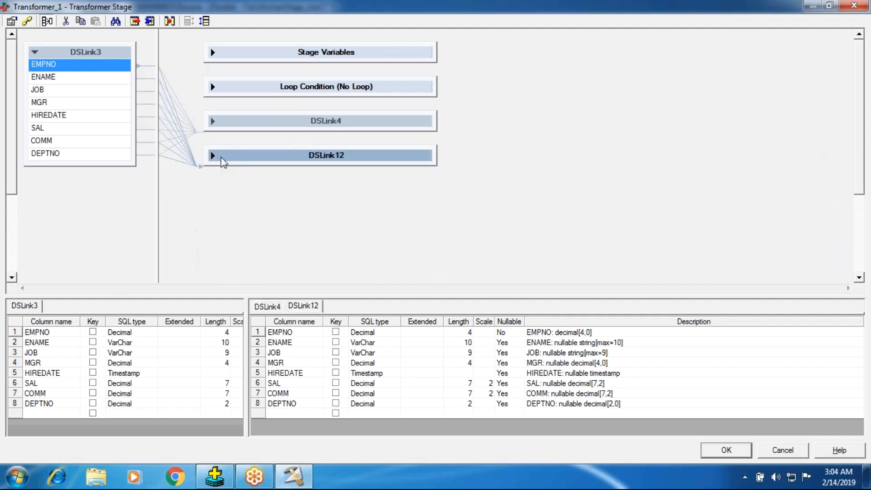
left_click(212, 122)
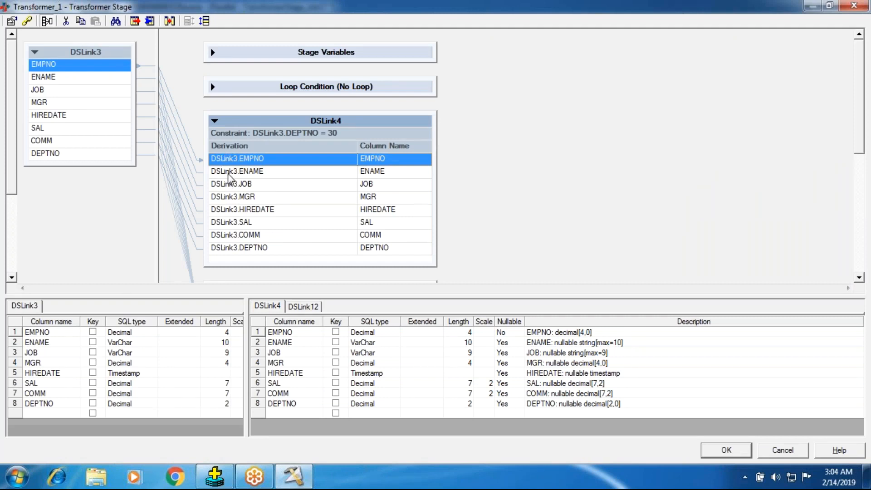
double_click(274, 247)
key("Escape")
double_click(272, 249)
left_click(686, 225)
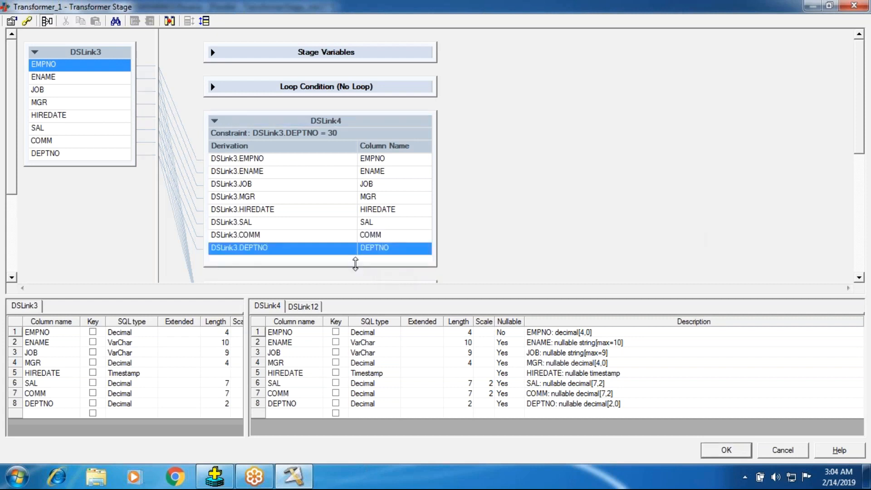
- Make the DSLink4 output table slightly taller, then collapse and re-expand it
left_click_drag(355, 263, 355, 275)
left_click(287, 418)
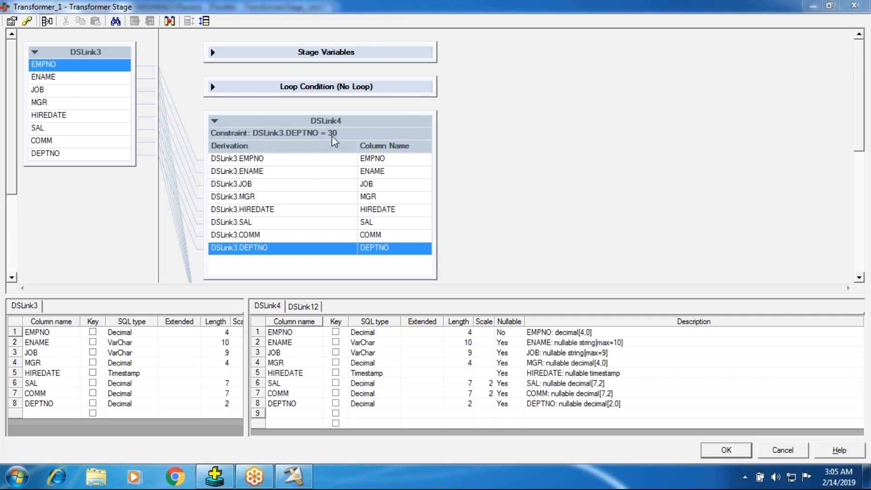
left_click(221, 125)
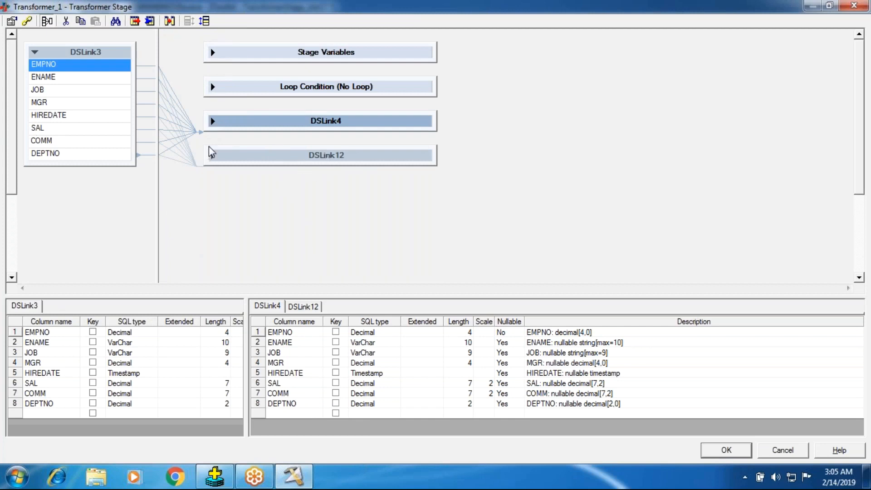
left_click(209, 127)
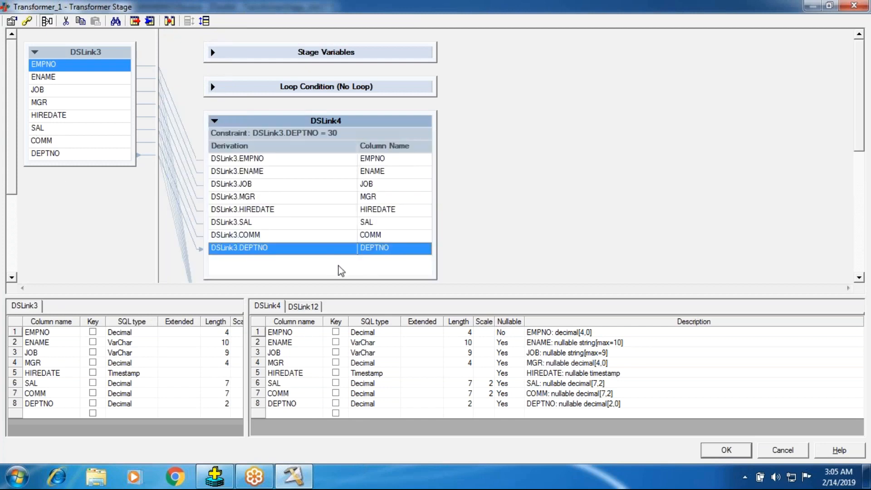
- Add a DeptName column to DSLink4 below DEPTNO and set its SQL type to VarChar
left_click(271, 412)
type("Dept")
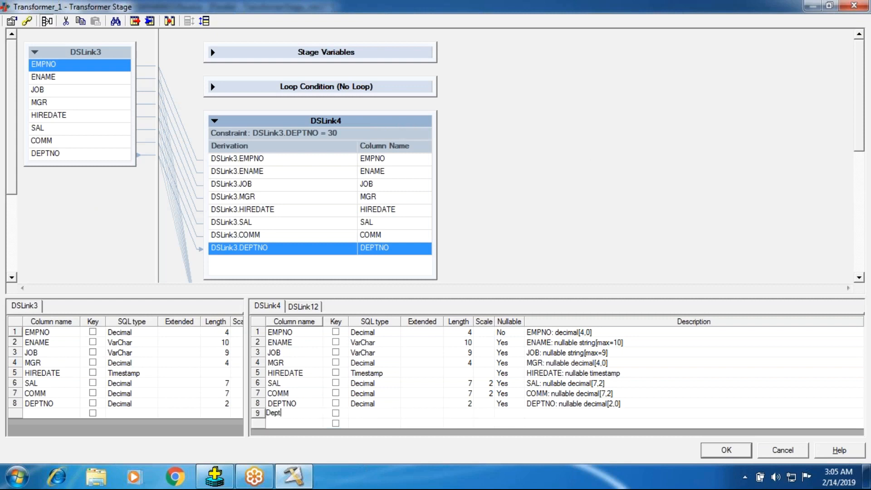
type("Name")
left_click(385, 372)
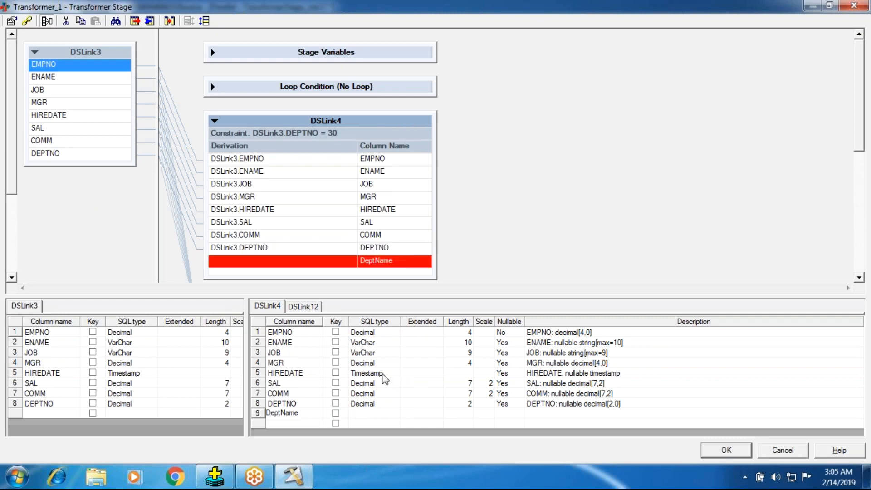
left_click(363, 418)
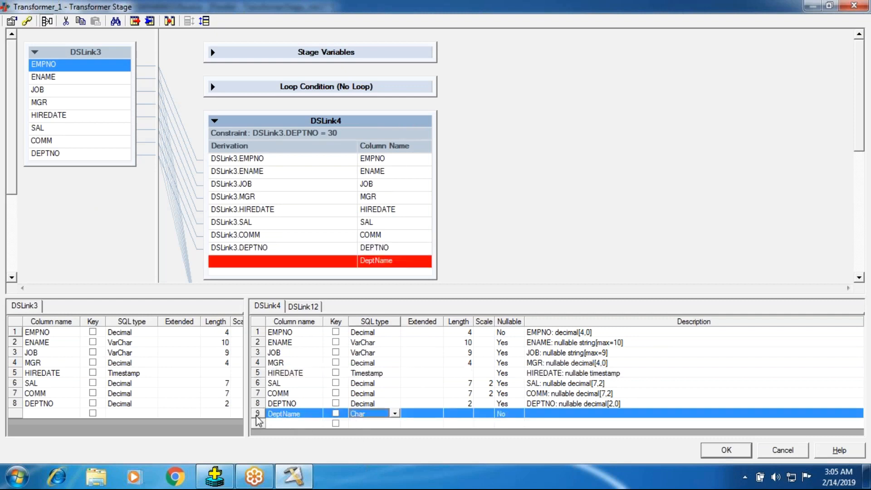
left_click(278, 309)
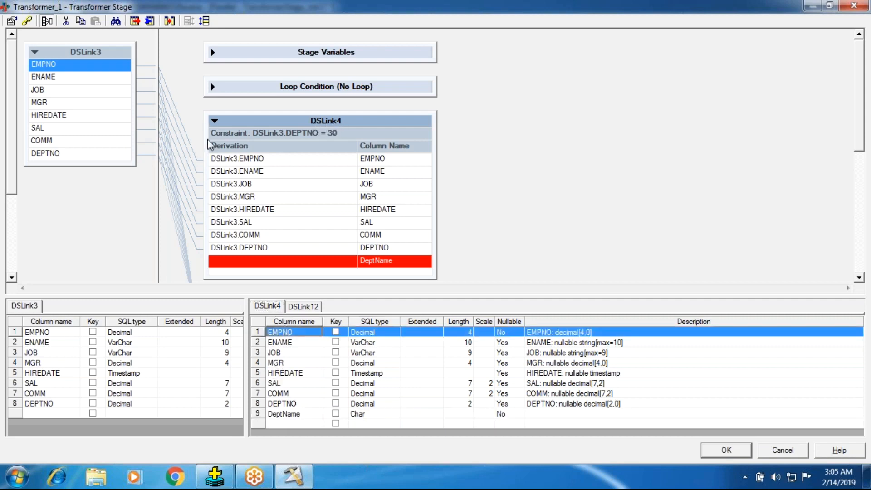
left_click(385, 256)
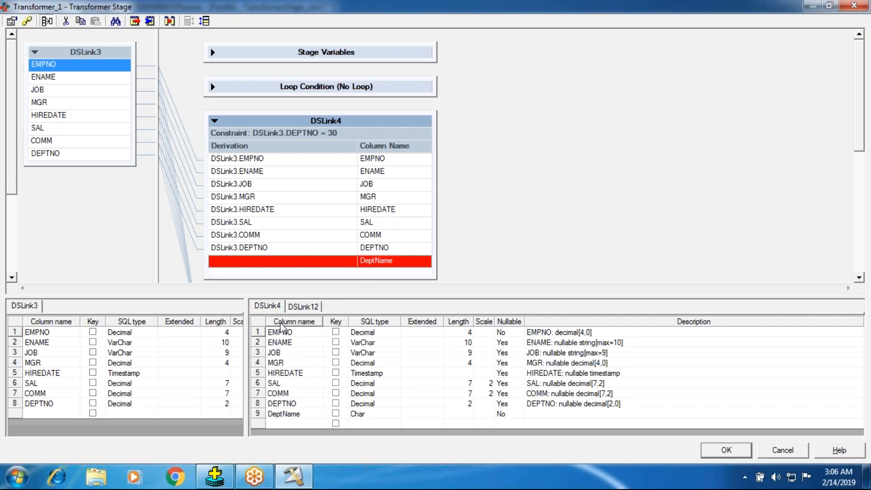
left_click(363, 414)
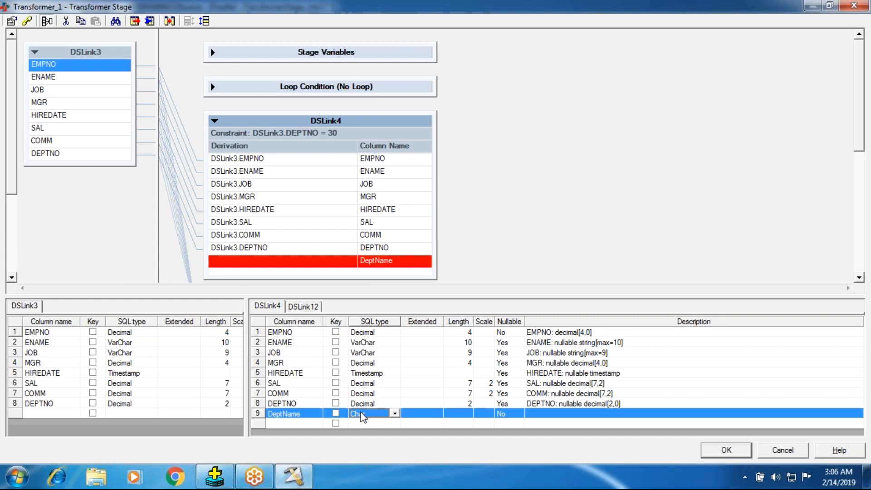
key("v")
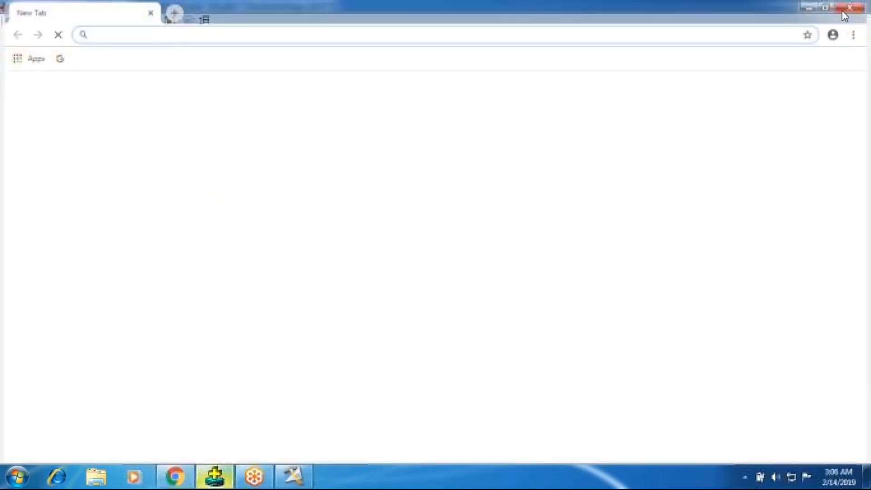
- Close the browser window, query all rows of the dept table in Oracle SQL*Plus, and return to the Transformer stage
left_click(843, 11)
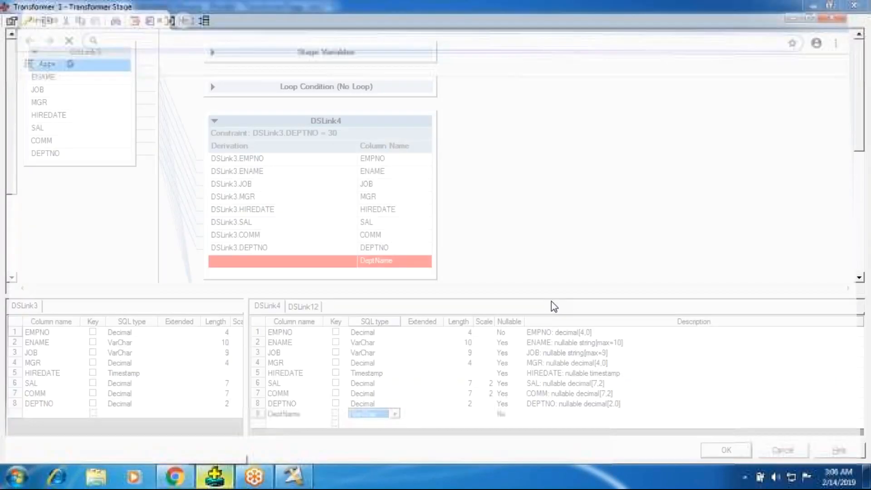
left_click(214, 476)
type("sele")
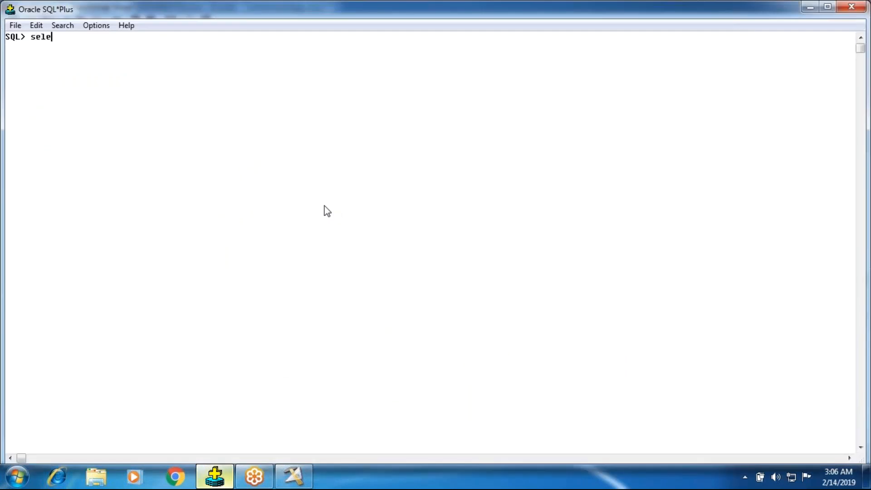
type("ct * from dept;")
key("Return")
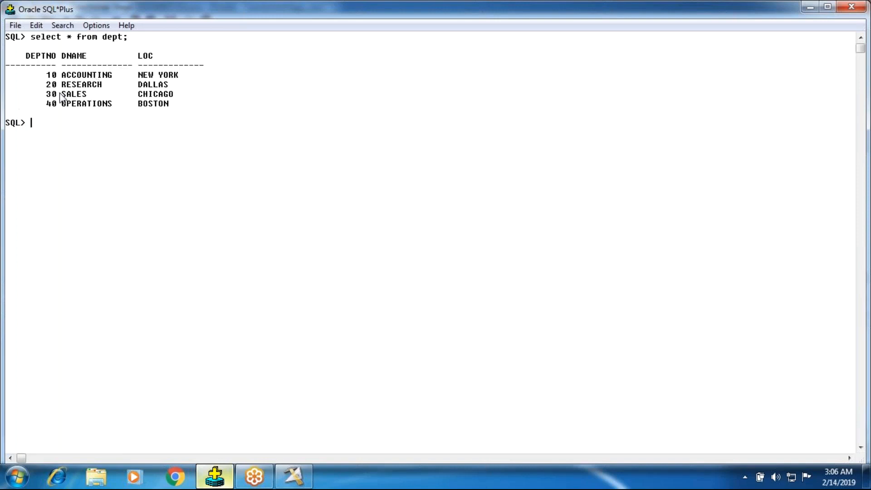
left_click(293, 484)
double_click(291, 262)
right_click(282, 258)
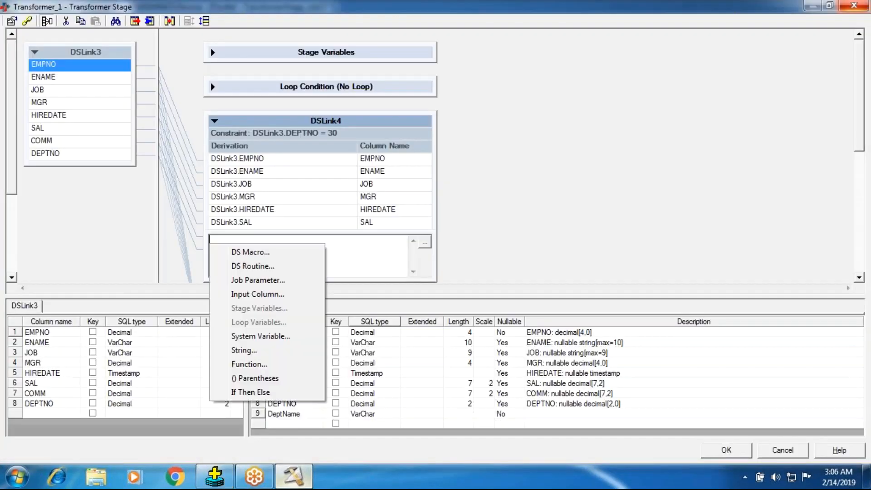
left_click(273, 391)
right_click(219, 243)
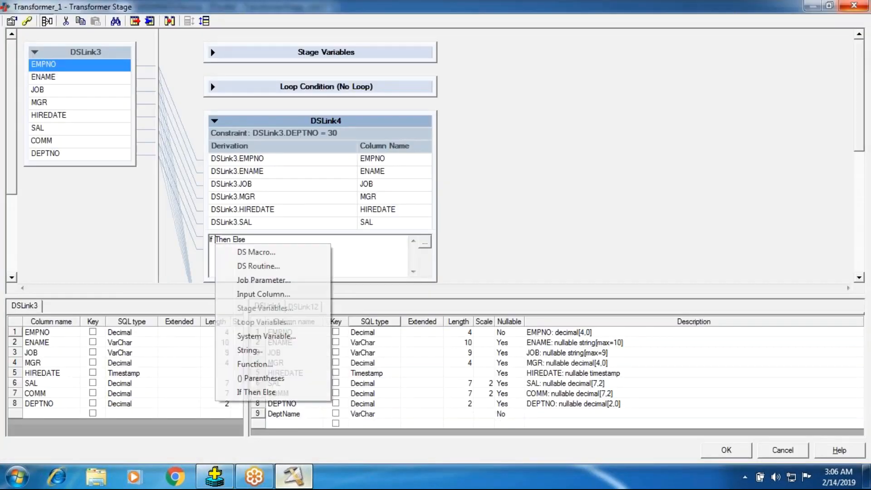
left_click(262, 294)
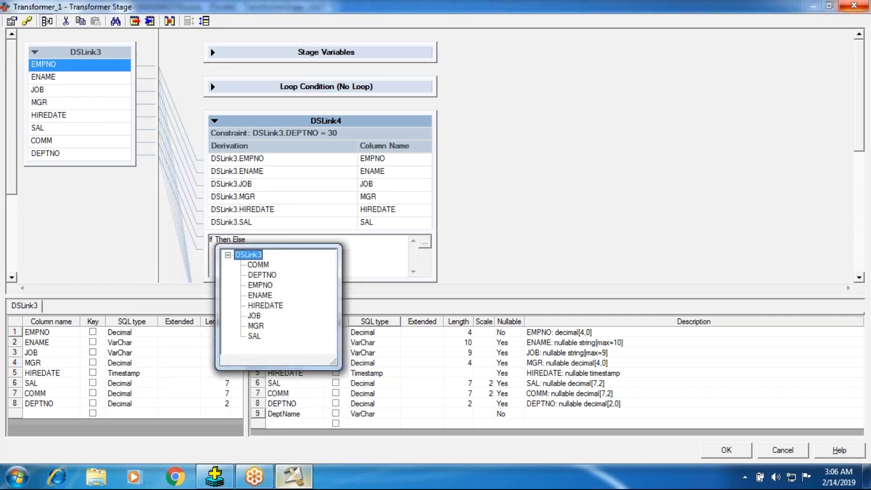
left_click(194, 264)
left_click_drag(256, 243, 124, 235)
key("BackSpace")
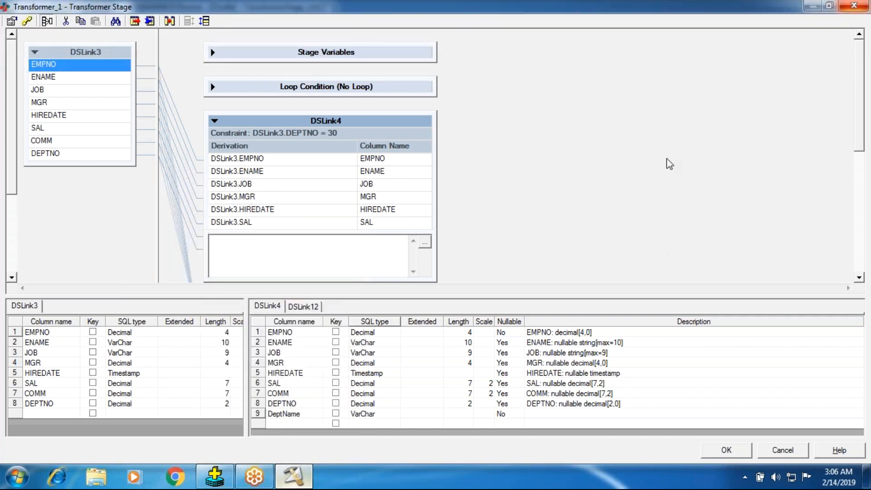
left_click(667, 163)
- Insert an If Then Else template as the derivation of DSLink4's DeptName column
left_click(267, 267)
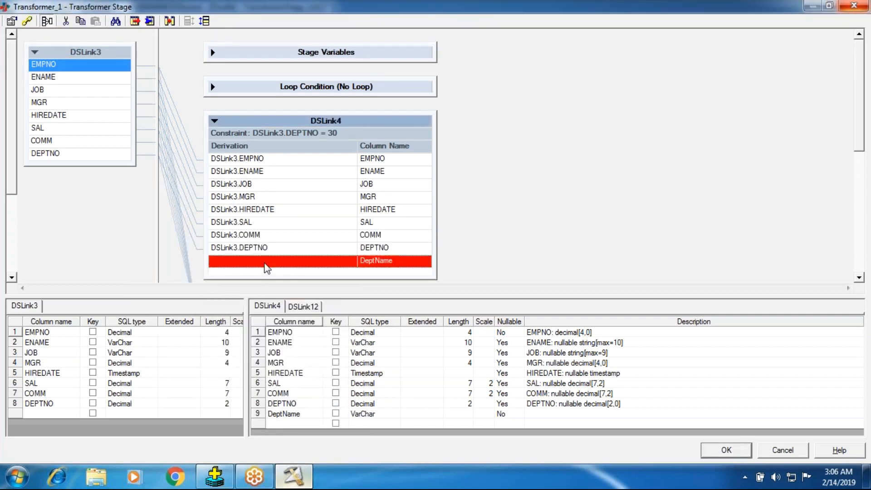
double_click(266, 267)
right_click(244, 244)
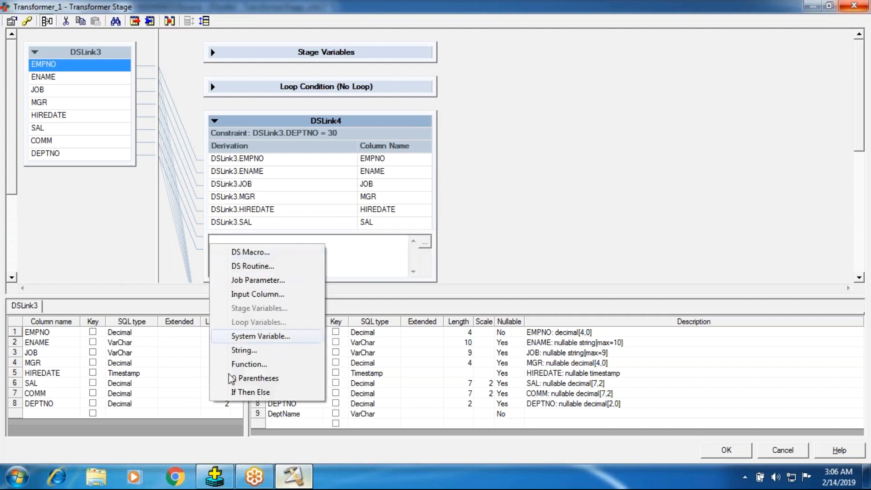
left_click(272, 391)
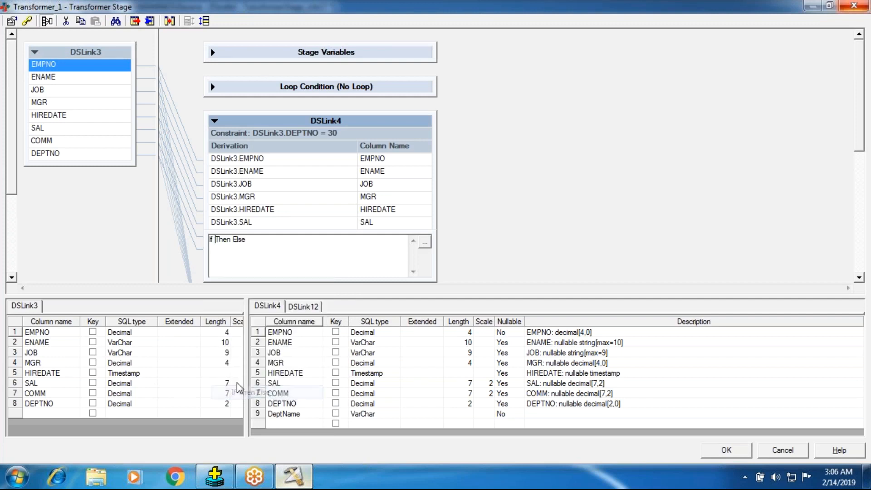
key("Return")
left_click(214, 240)
- Set the If condition of DSLink4's DeptName derivation to DSLink3.DEPTNO = "10"
right_click(216, 244)
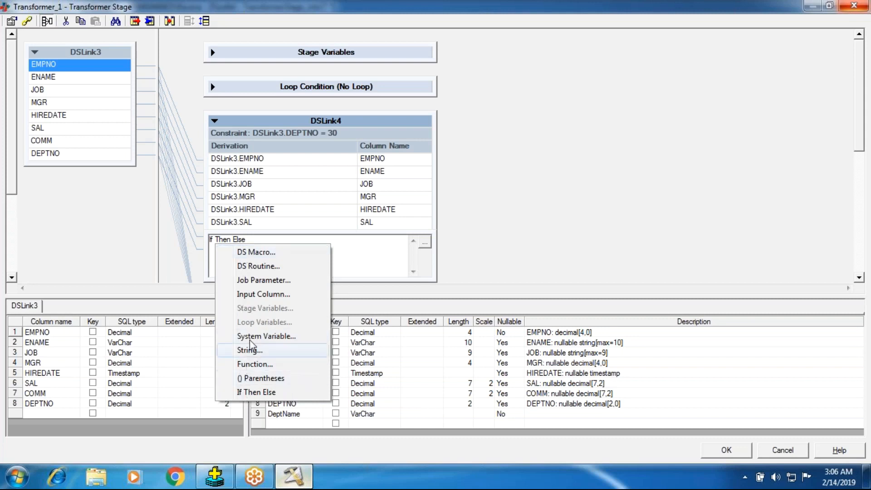
left_click(251, 298)
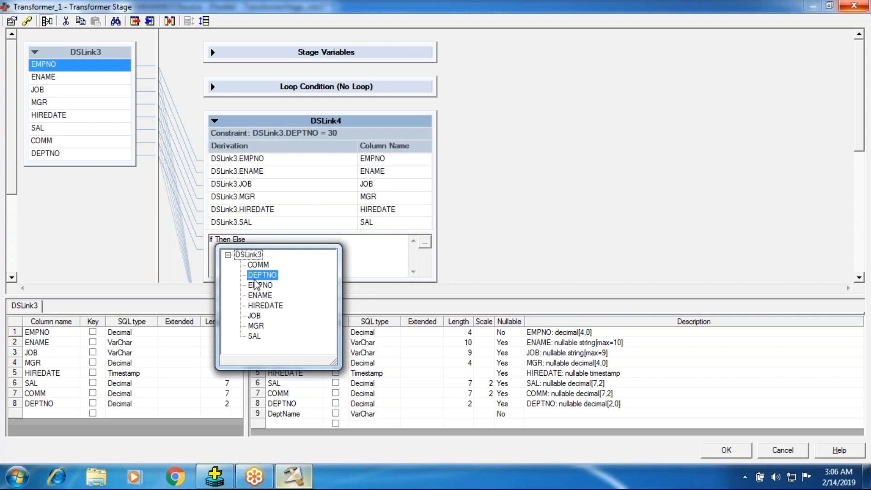
left_click(255, 275)
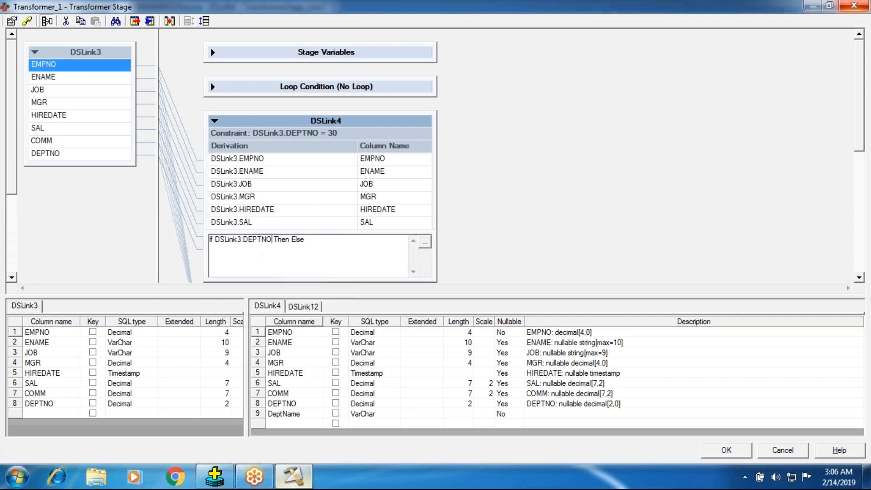
right_click(272, 241)
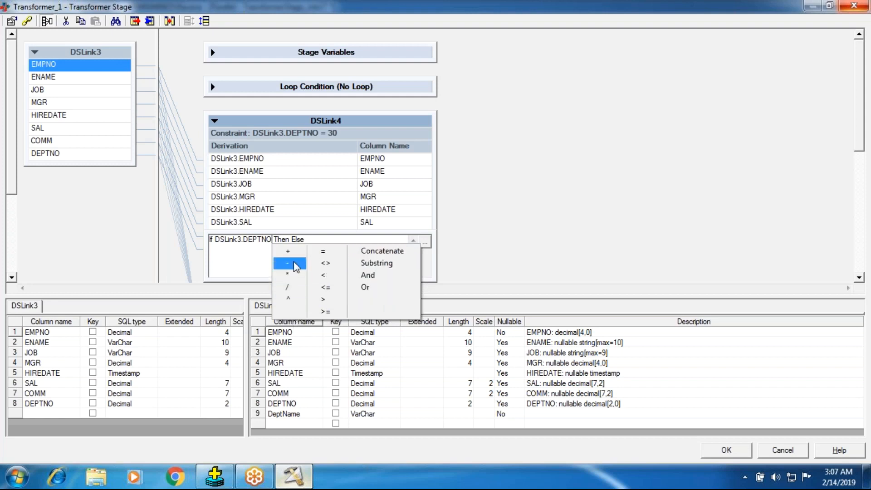
left_click(325, 252)
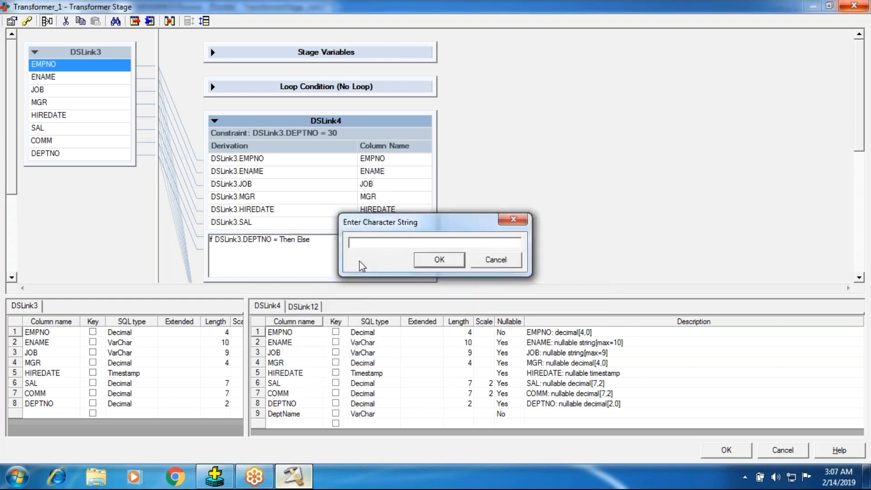
type("10")
key("Return")
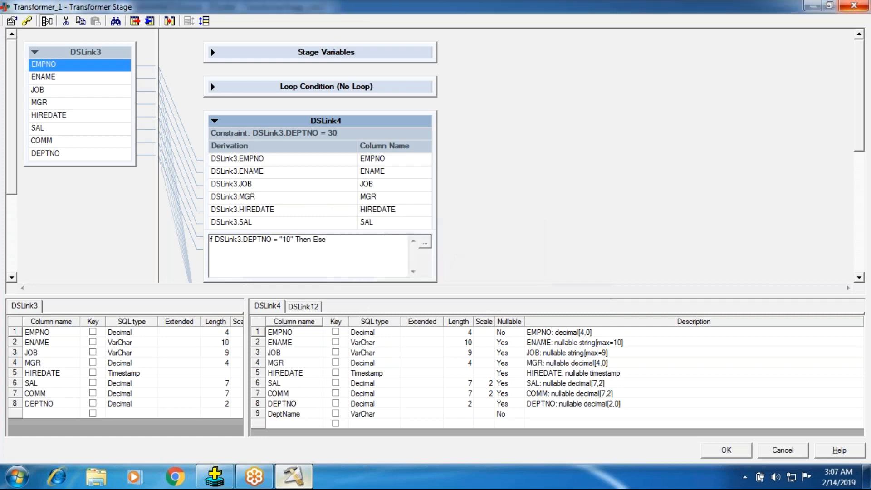
- Copy ACCOUNTING from the dept query results in Oracle SQL*Plus and insert it as the string after Then in the DeptName derivation
left_click(214, 476)
left_click_drag(61, 75, 109, 74)
key("ctrl+c")
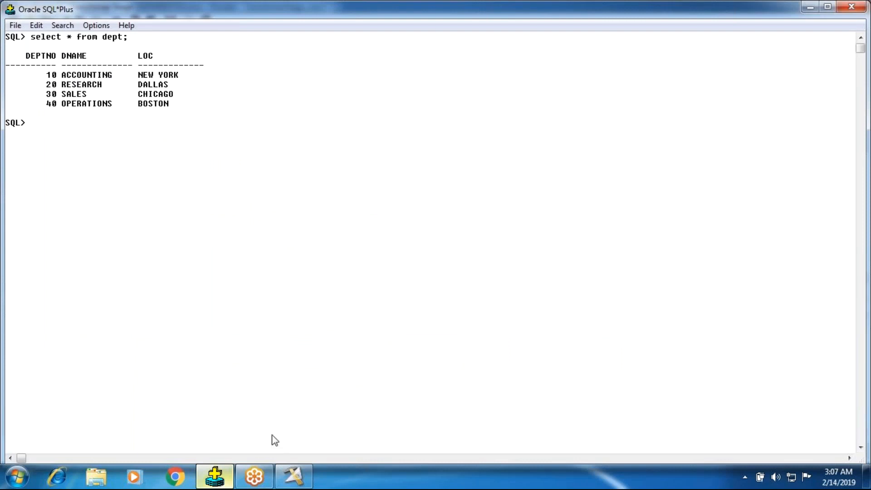
left_click(293, 476)
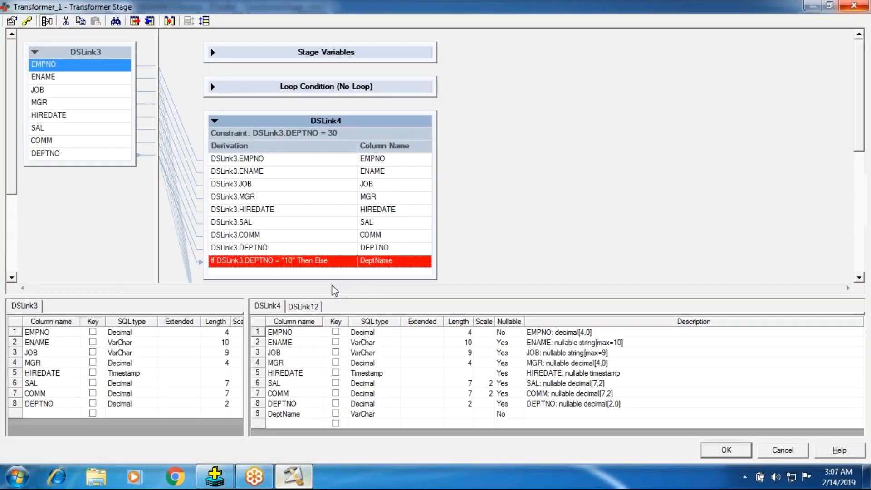
double_click(313, 260)
right_click(312, 246)
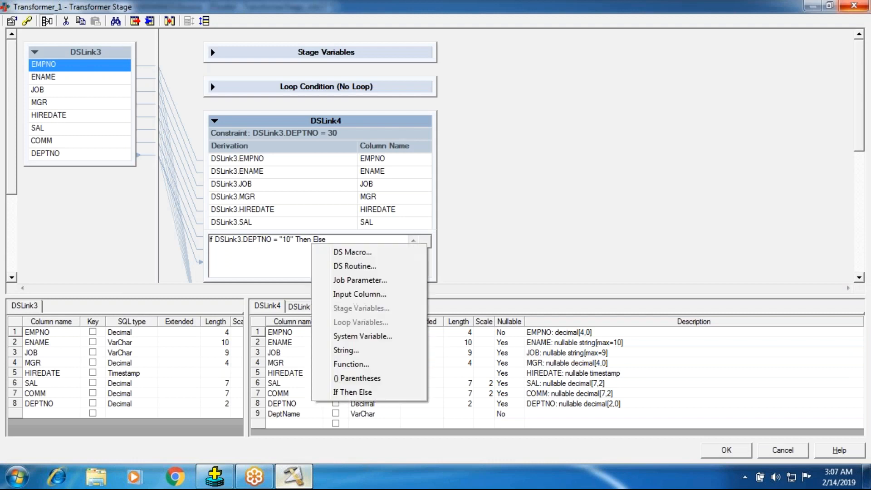
left_click(367, 350)
key("ctrl+v")
left_click(438, 260)
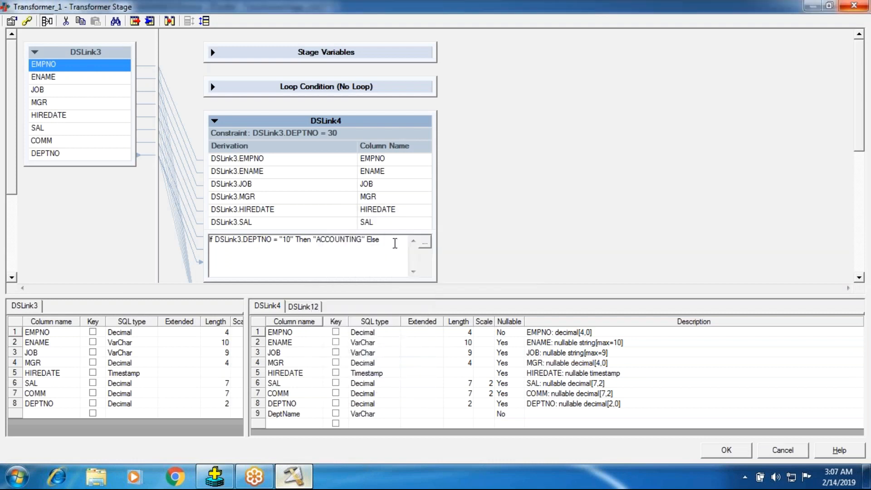
- Nest a second If Then Else template after the Else of the DeptName derivation
right_click(373, 252)
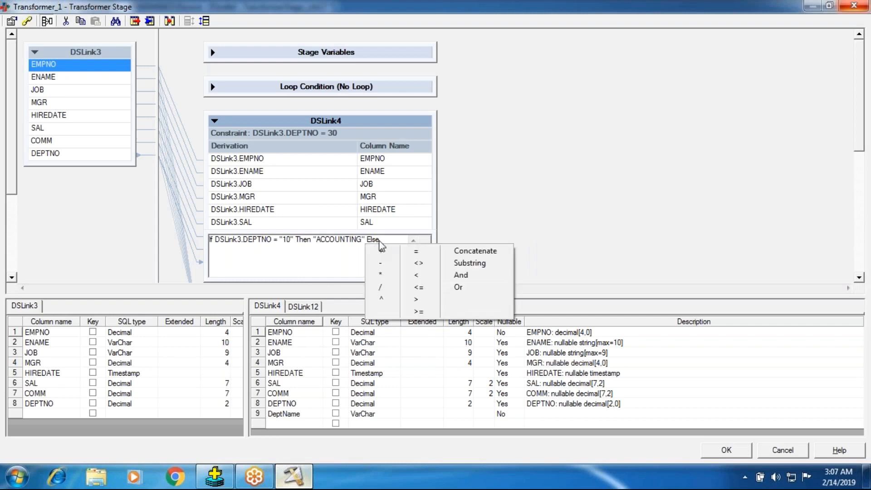
left_click(384, 236)
right_click(383, 240)
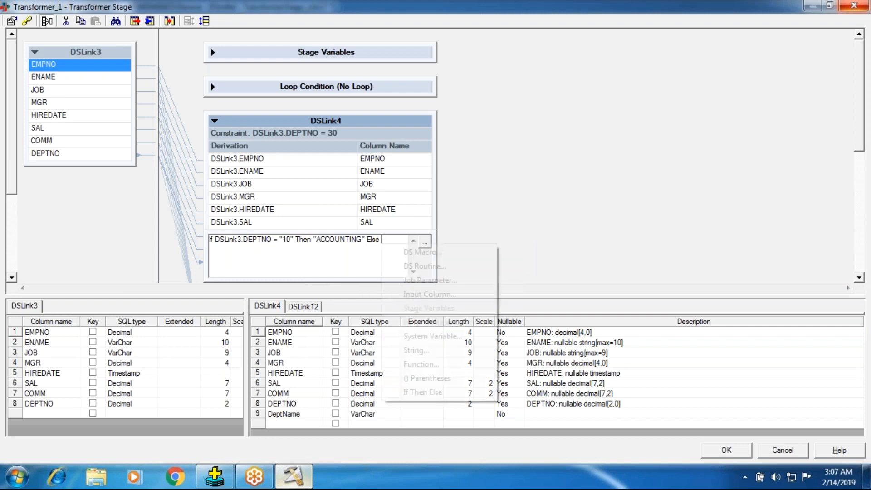
left_click(422, 392)
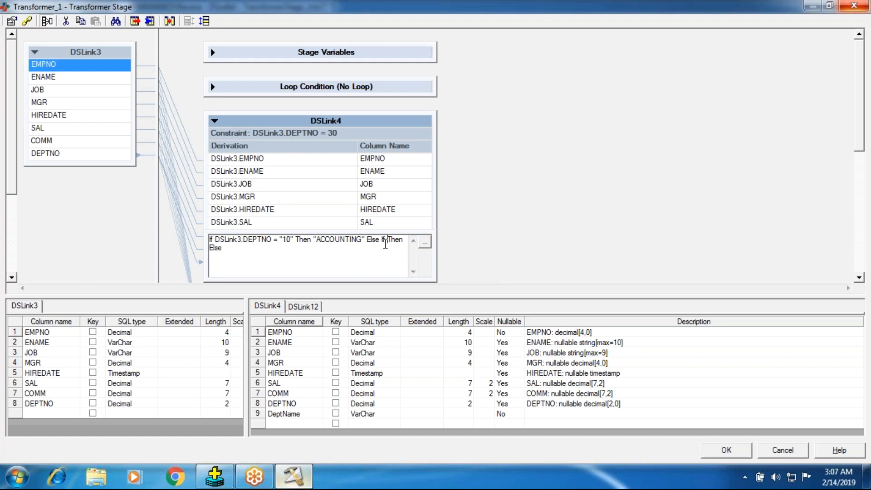
- Set the nested If condition of the DeptName derivation to DSLink3.DEPTNO = "20"
right_click(385, 244)
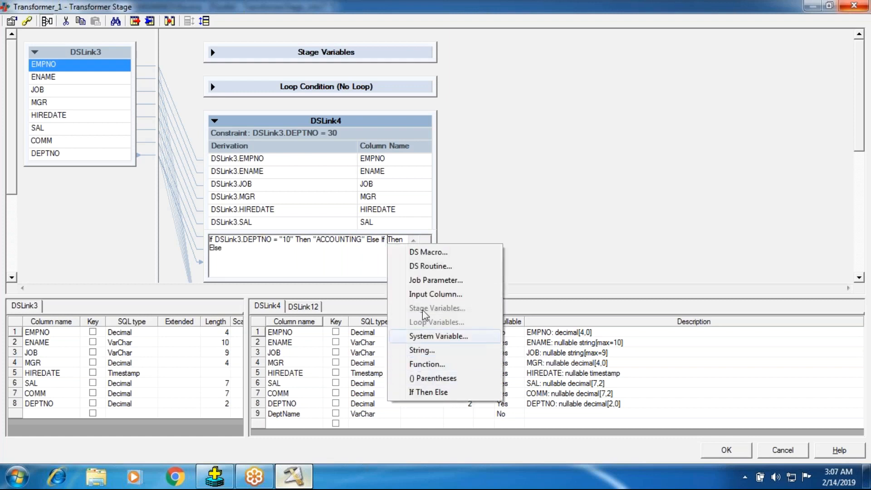
left_click(424, 294)
left_click(407, 277)
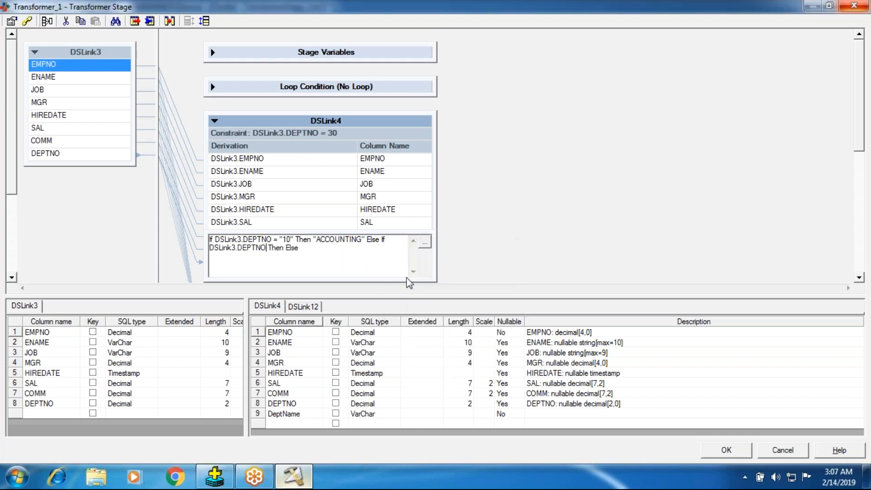
right_click(293, 265)
left_click(321, 259)
right_click(311, 261)
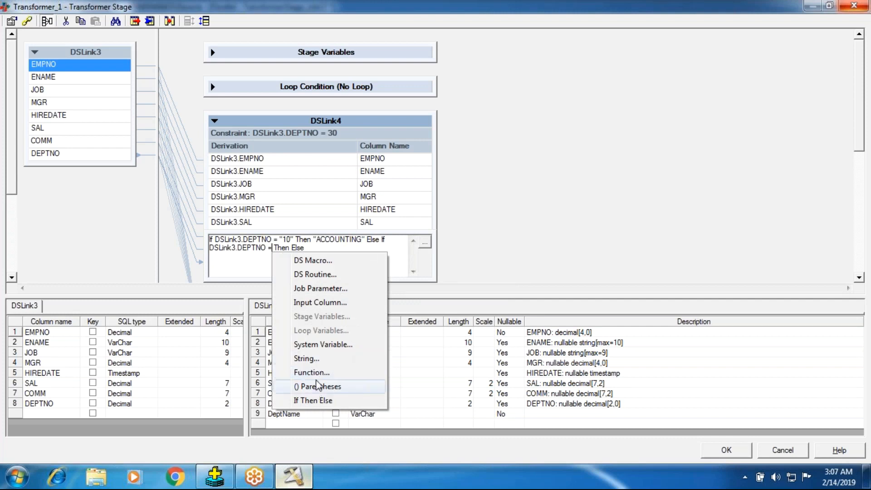
left_click(317, 358)
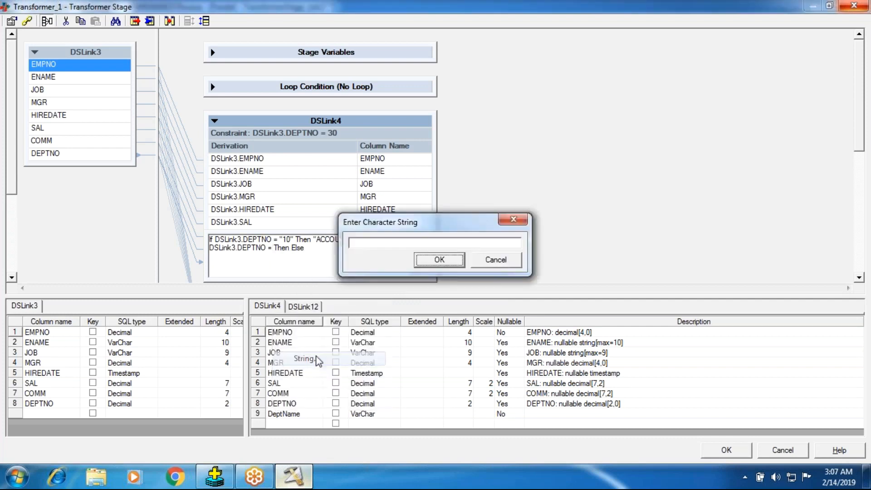
left_click(367, 243)
type("0")
key("BackSpace")
type("20")
key("Return")
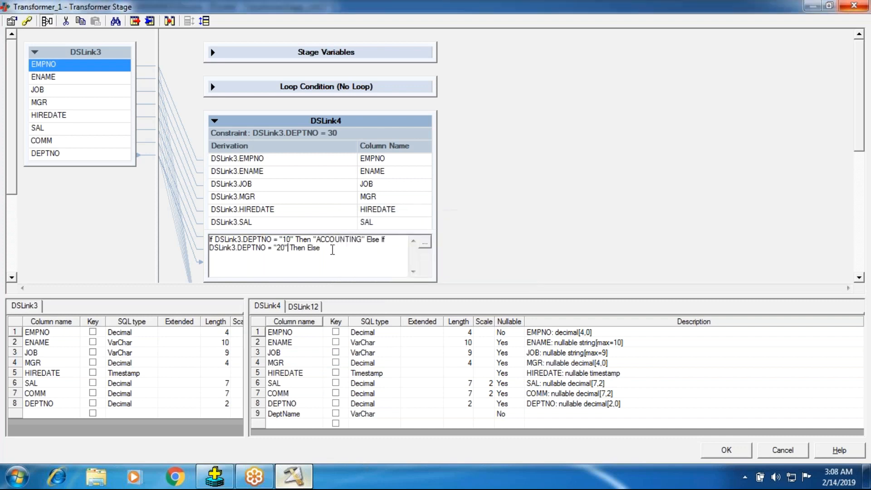
- Look up department 20 in Oracle SQL*Plus and insert the string RESEARCH after the nested Then in the DeptName derivation
left_click(214, 476)
left_click_drag(62, 82, 100, 85)
left_click(79, 122)
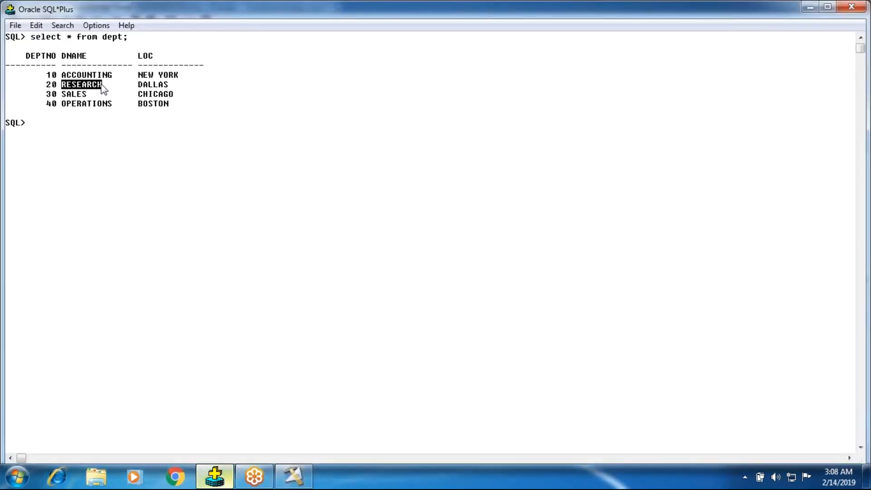
left_click(115, 154)
left_click(293, 477)
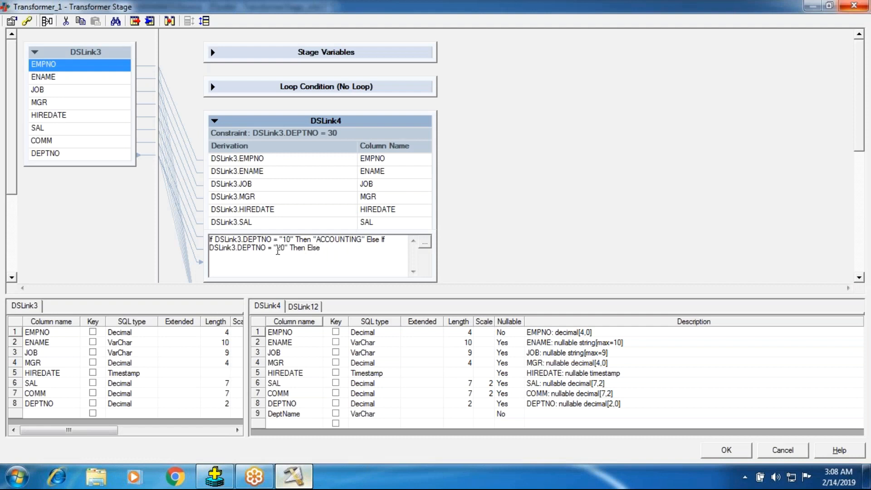
left_click(305, 248)
right_click(313, 254)
left_click(347, 359)
key("BackSpace")
key("BackSpace")
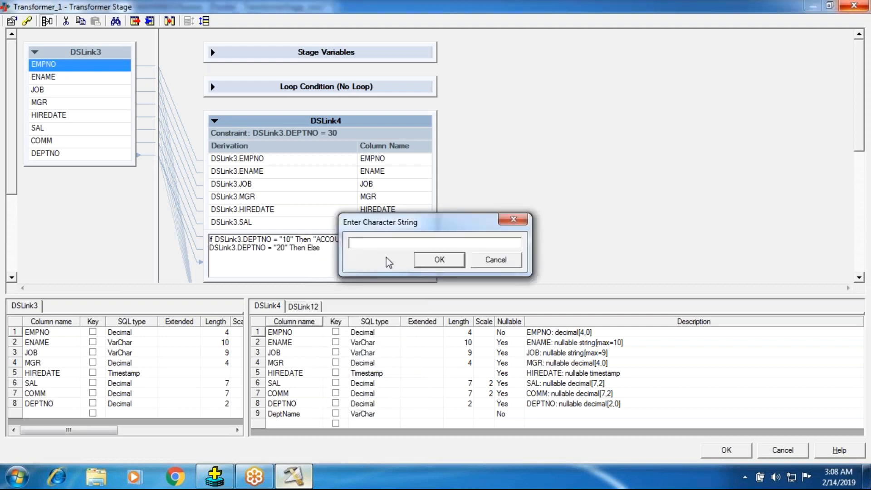
type("RESEARCH")
left_click(430, 266)
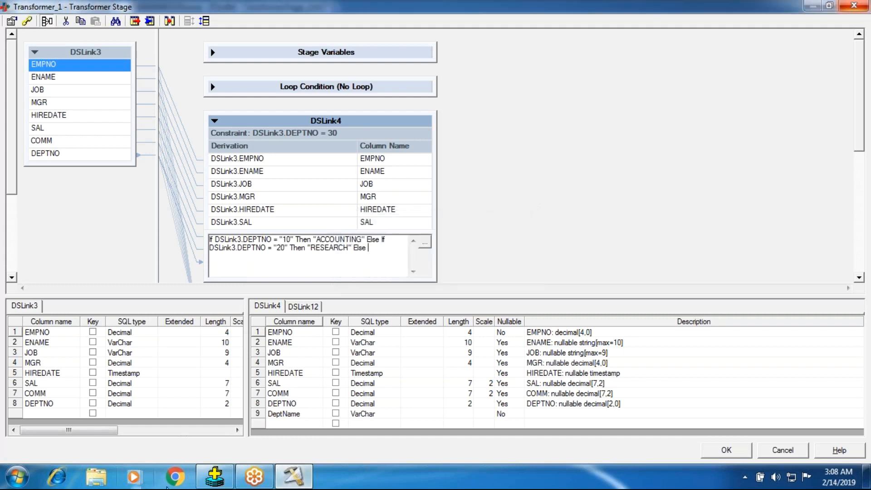
- Look up department 30 in Oracle SQL*Plus and insert the string SALES as the final Else value of the DeptName derivation
left_click(214, 476)
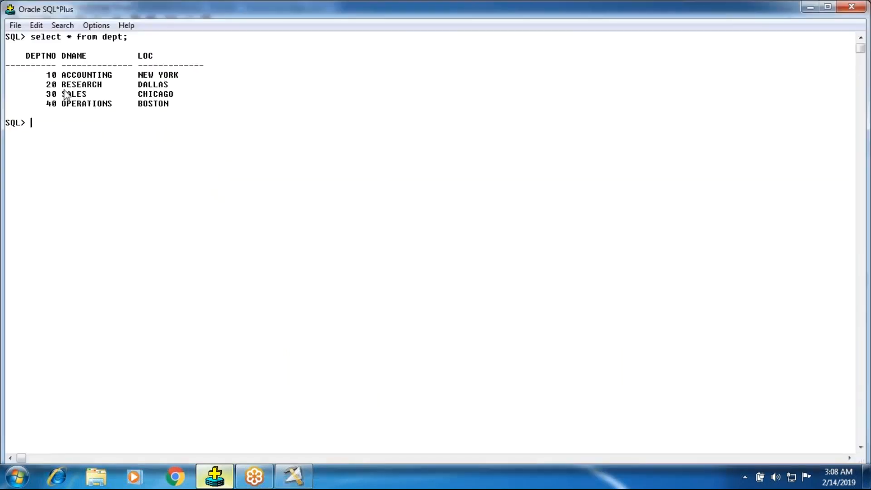
left_click_drag(62, 94, 84, 96)
left_click(112, 209)
left_click(293, 476)
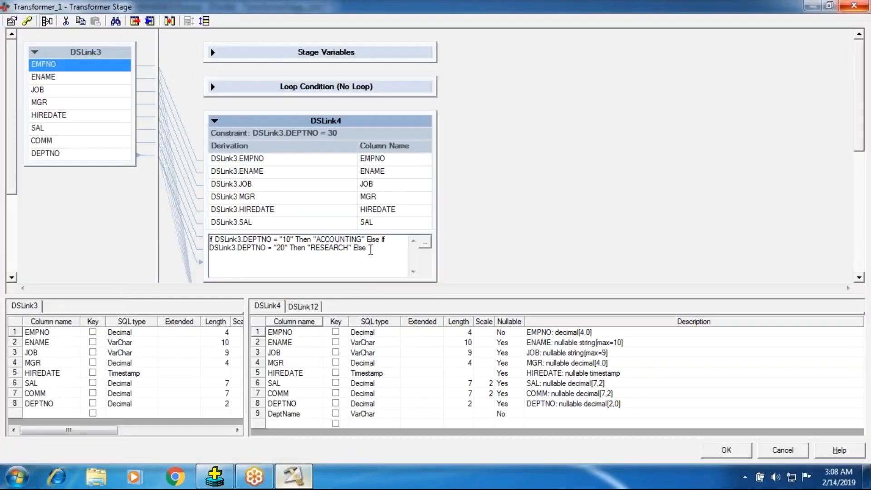
right_click(378, 251)
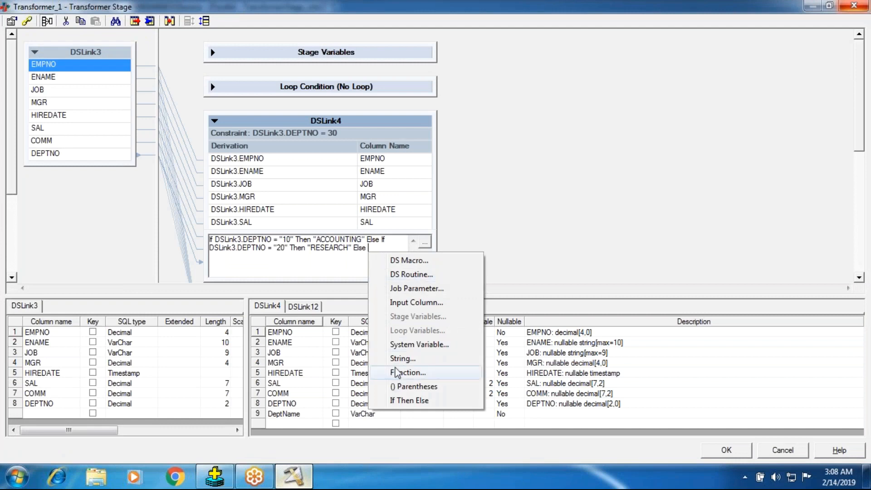
left_click(399, 358)
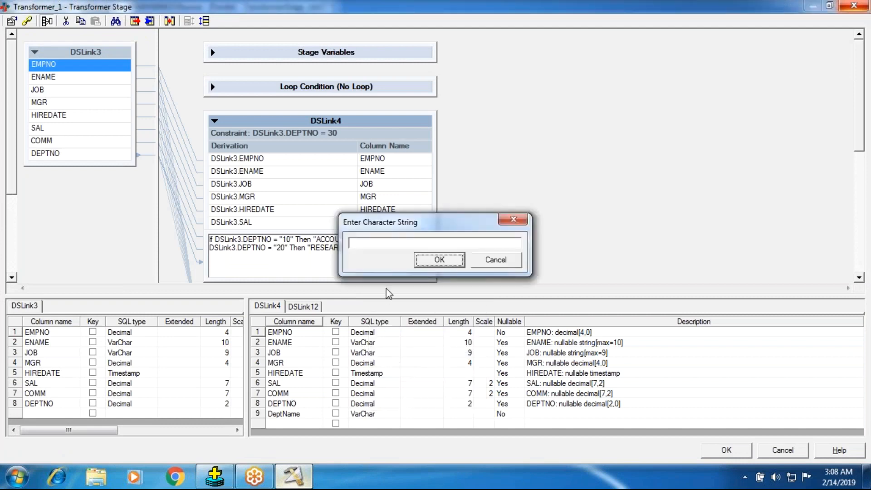
type("SALES")
left_click(438, 259)
left_click(527, 157)
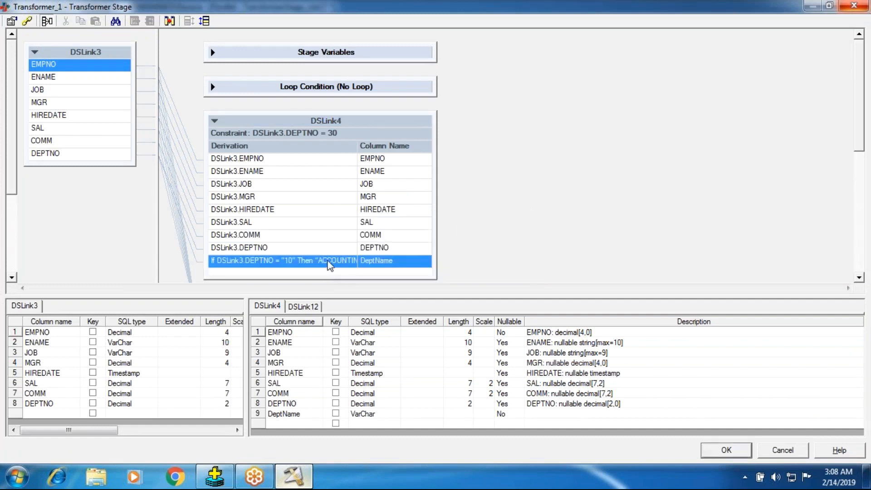
- Review the complete DeptName derivation of DSLink4 and save the Transformer stage
left_click(329, 261)
double_click(324, 260)
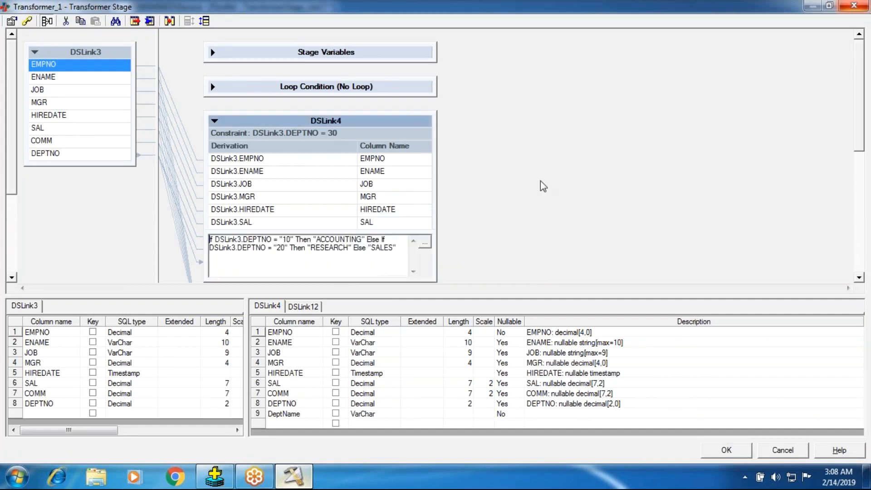
left_click(540, 181)
double_click(242, 264)
left_click_drag(397, 250, 210, 241)
left_click(517, 229)
left_click(736, 449)
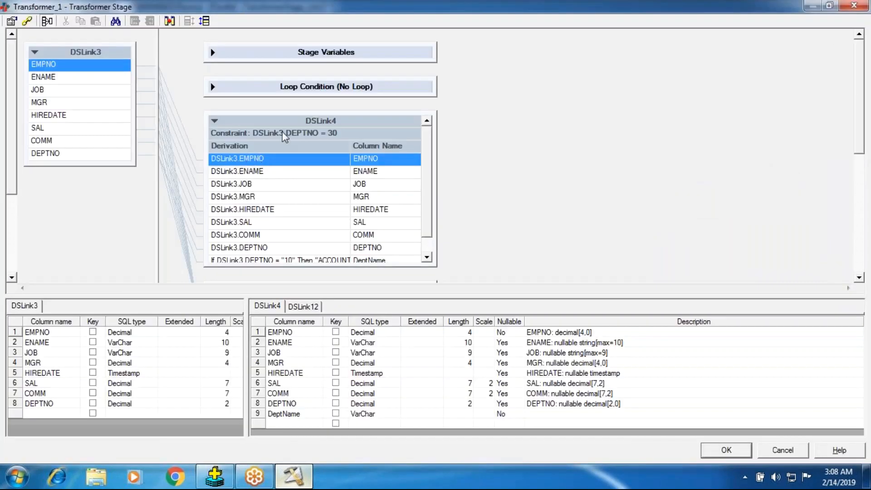
- Remove the DEPTNO constraints from both DSLink4 and DSLink12, and save the Transformer stage
double_click(282, 133)
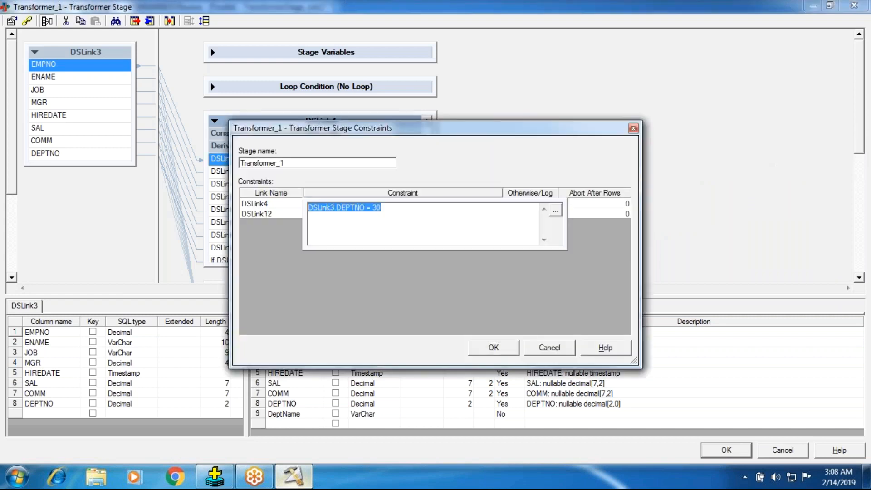
key("Delete")
left_click(263, 216)
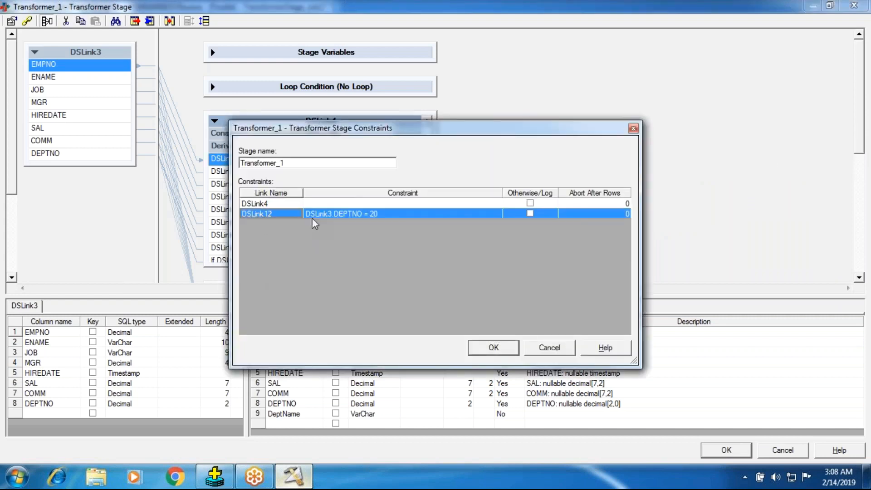
left_click(348, 211)
left_click_drag(375, 228, 119, 223)
key("Delete")
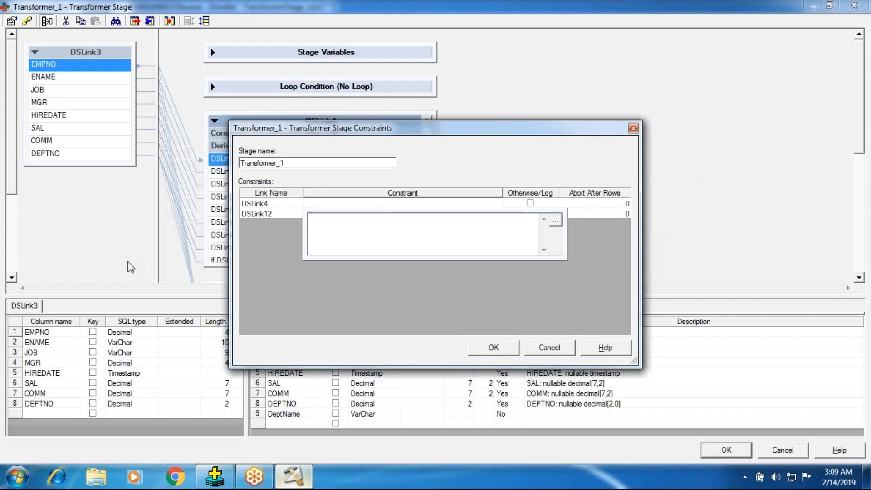
left_click(121, 276)
left_click(508, 344)
left_click(509, 348)
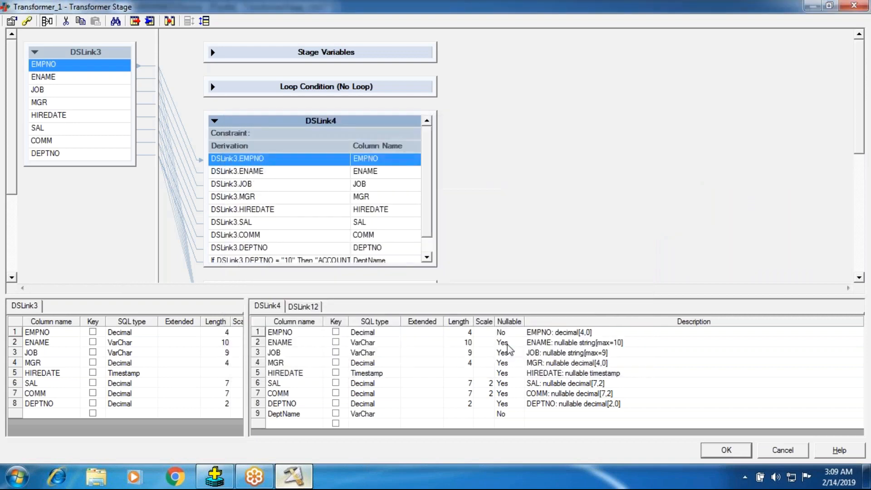
left_click(721, 452)
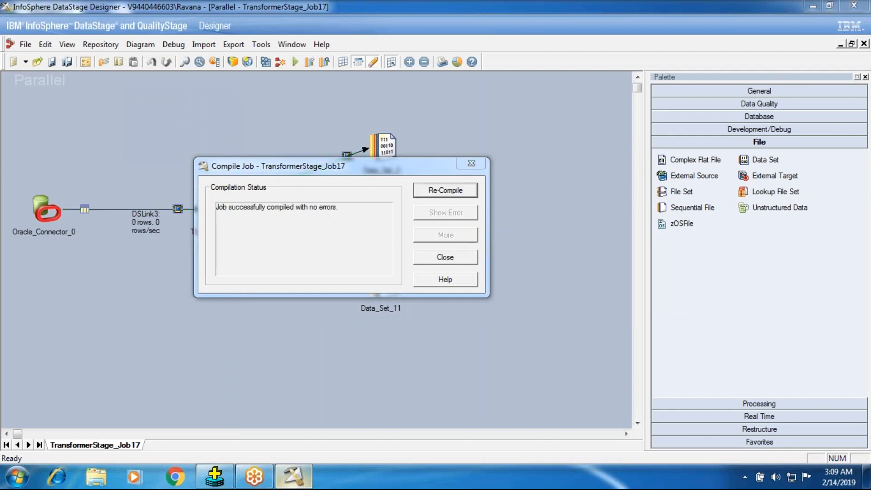
- Close the compilation status and run TransformerStage_Job17
left_click(444, 257)
left_click(295, 63)
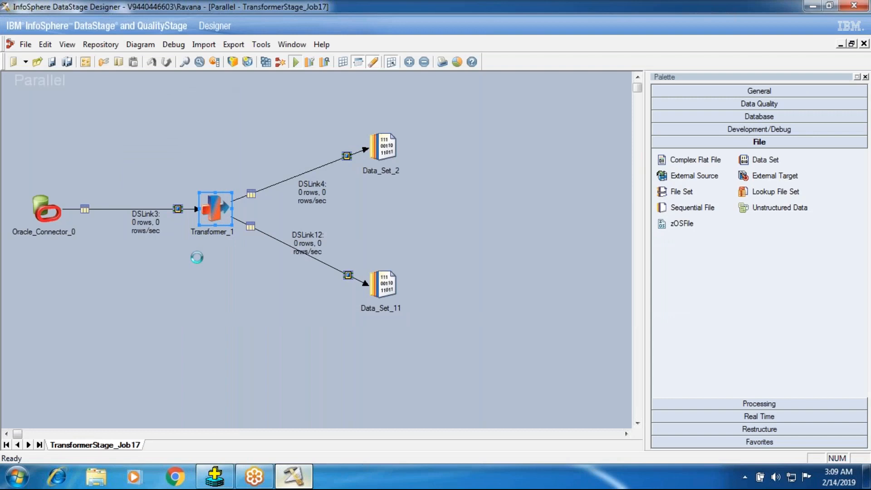
left_click(183, 269)
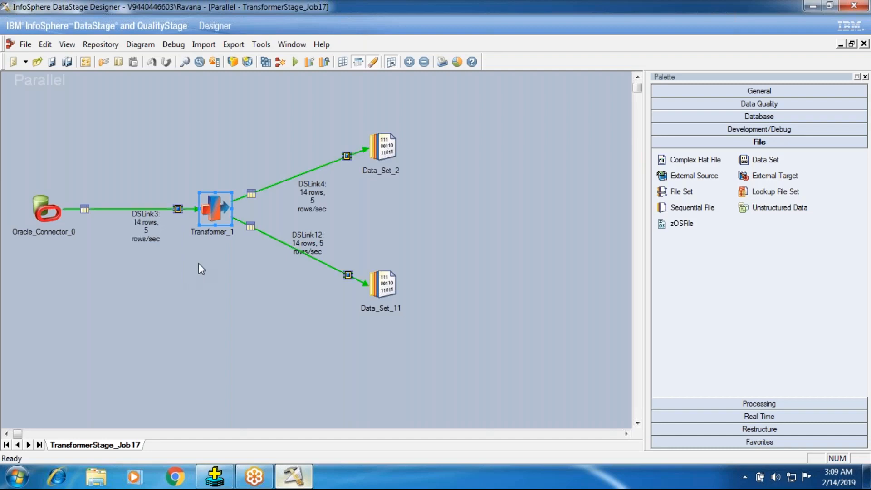
- View the data of Data_Set_2 and widen the DeptName column to read its full values
right_click(390, 151)
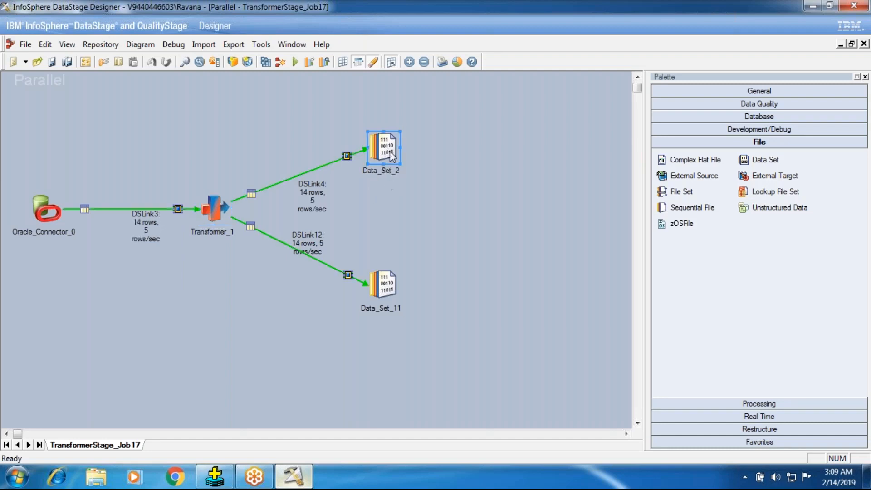
left_click(425, 189)
left_click(554, 203)
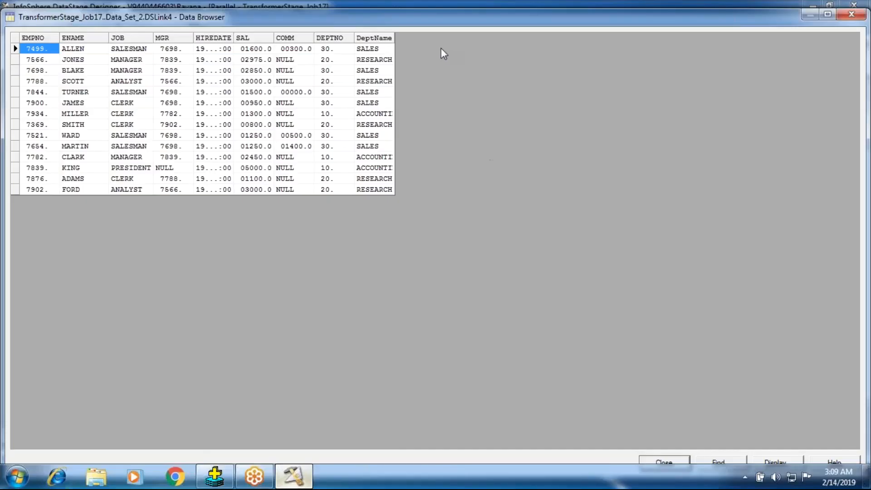
left_click_drag(395, 38, 495, 38)
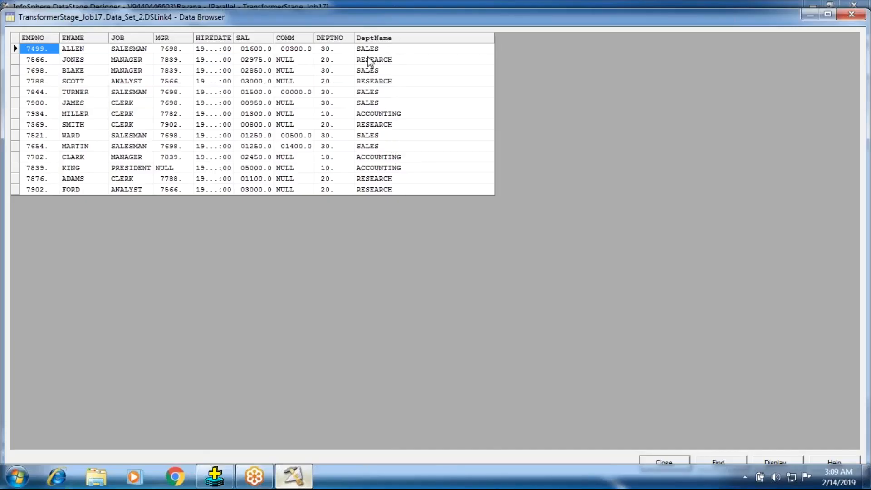
left_click(369, 61)
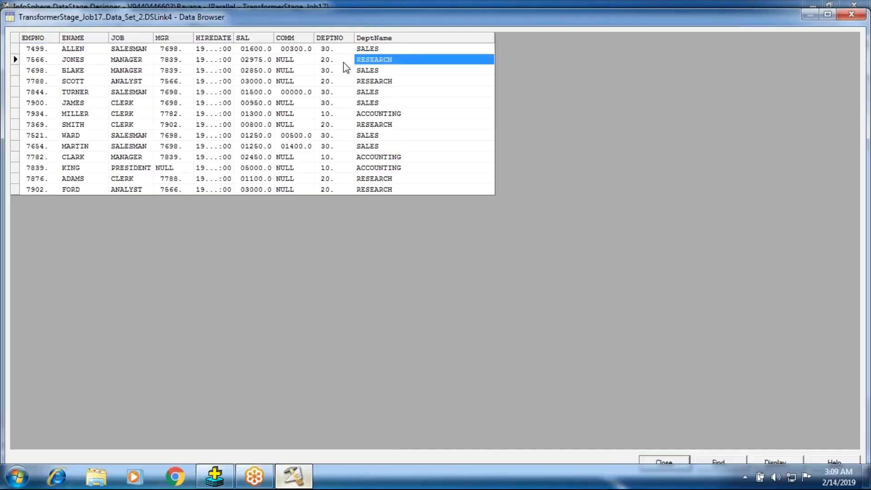
- Compare the DeptName values with the dept table in Oracle SQL*Plus, and close the data browser
left_click(212, 476)
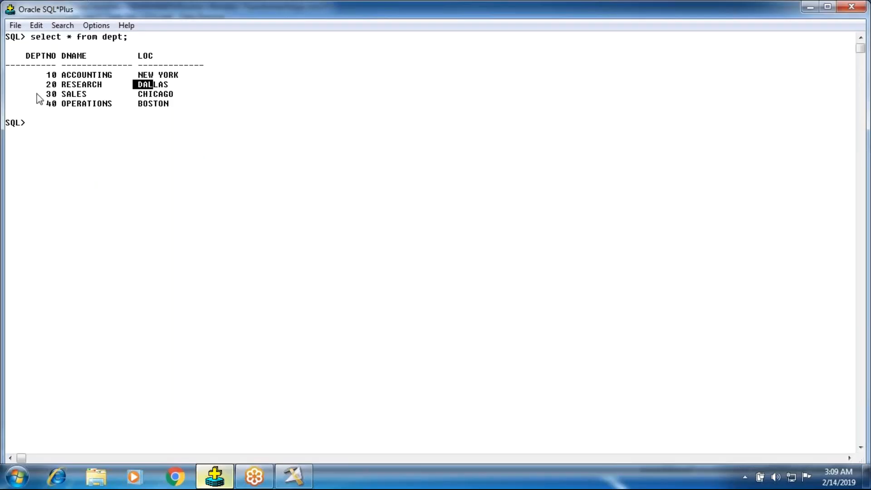
left_click_drag(62, 86, 102, 86)
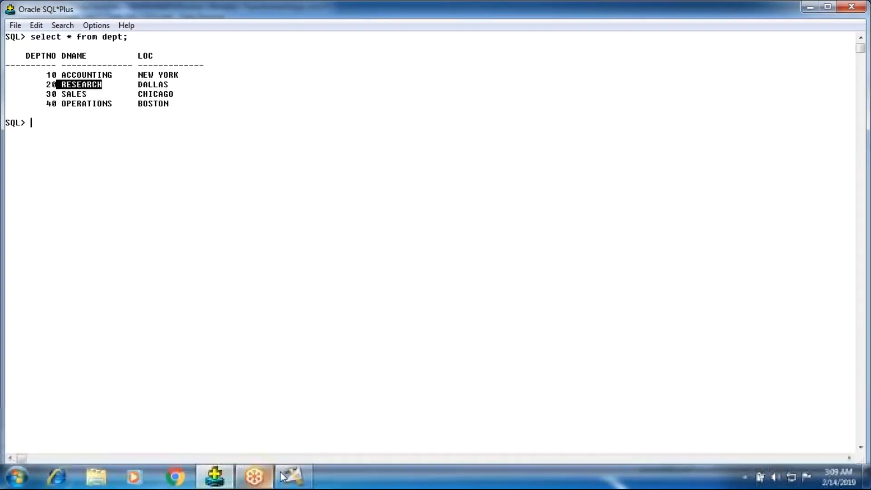
left_click(293, 476)
left_click(360, 73)
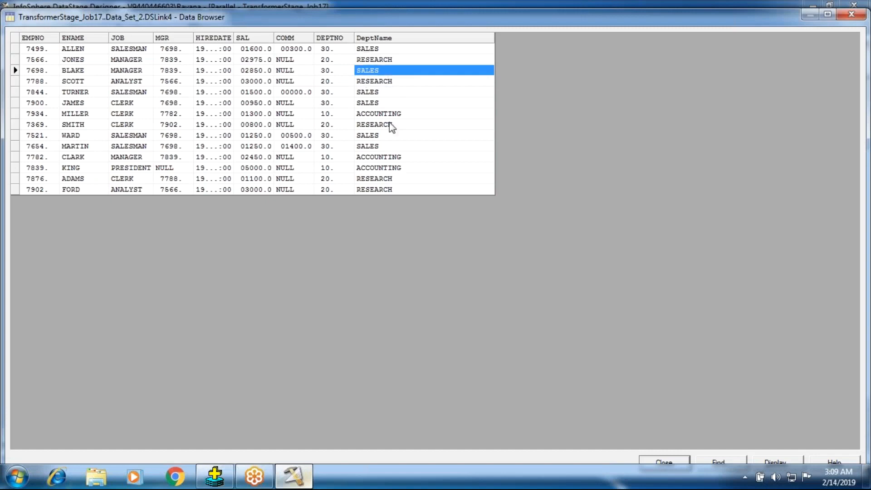
left_click(365, 157)
left_click(377, 113)
left_click(377, 135)
left_click(377, 167)
left_click(648, 463)
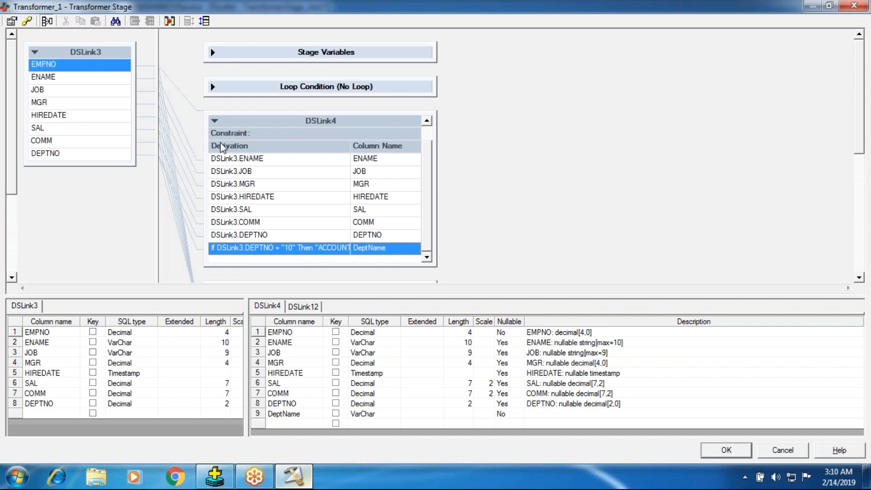
- Review the nested If Then Else derivation of DeptName in DSLink4 and the item types that can be inserted into the expression
left_click(216, 119)
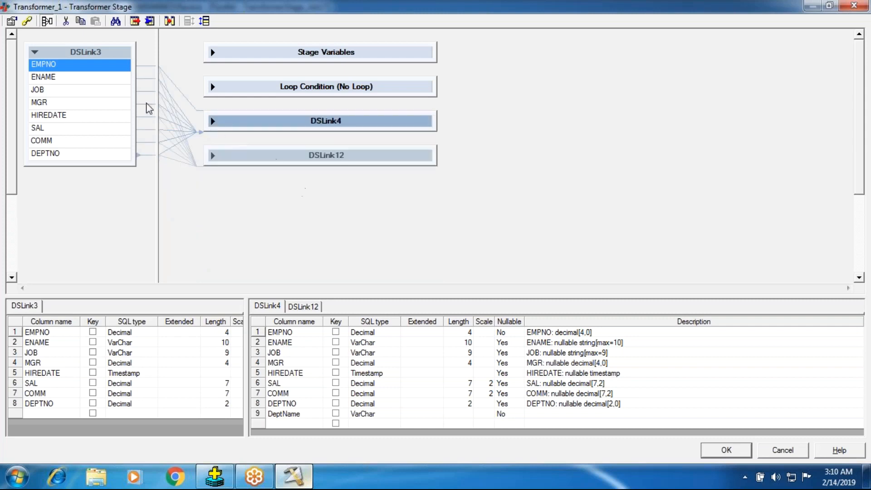
left_click(217, 123)
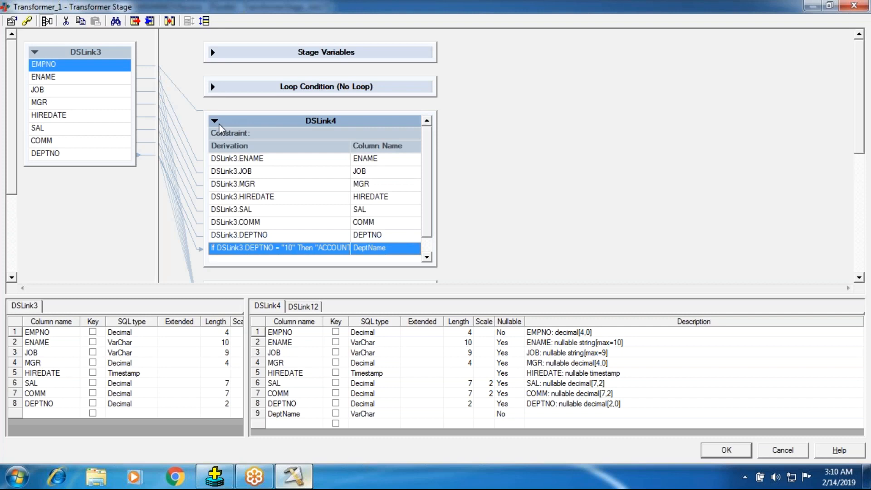
left_click(216, 120)
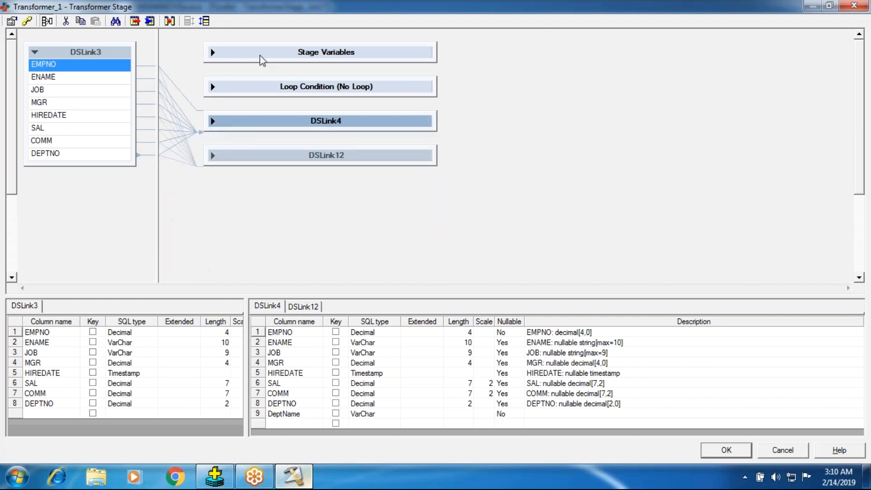
left_click(212, 120)
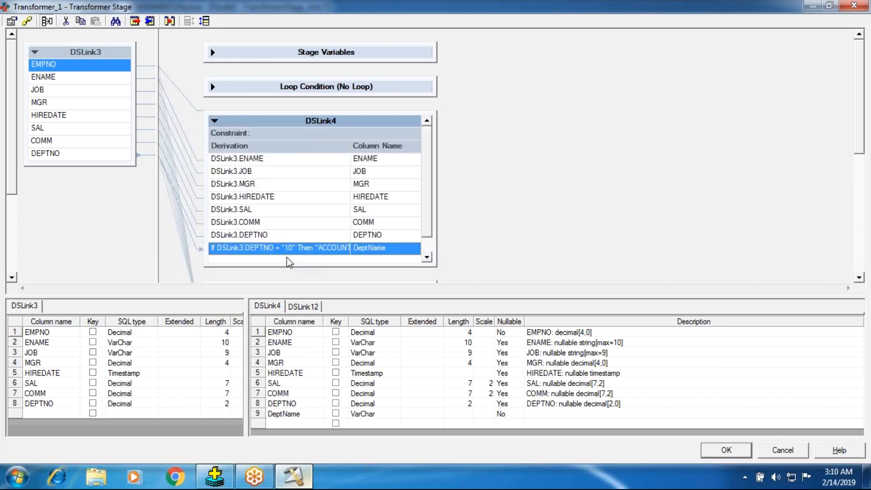
double_click(279, 245)
left_click_drag(406, 255, 222, 231)
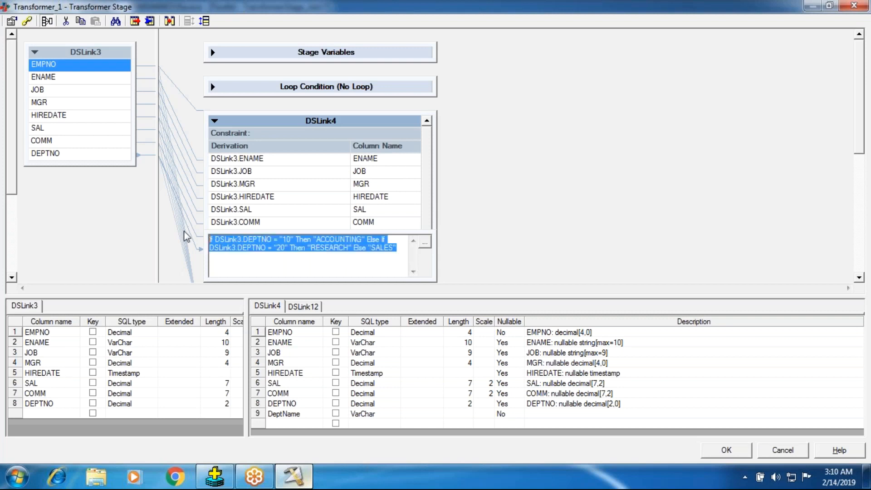
right_click(267, 255)
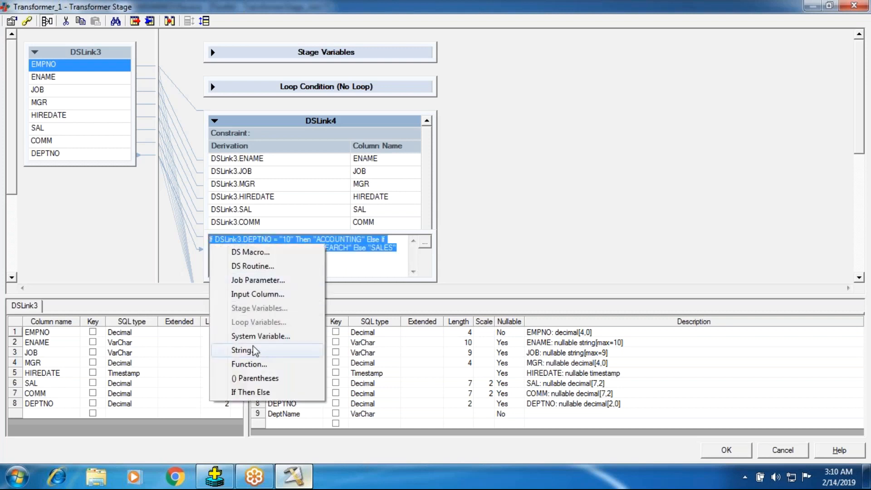
left_click(249, 252)
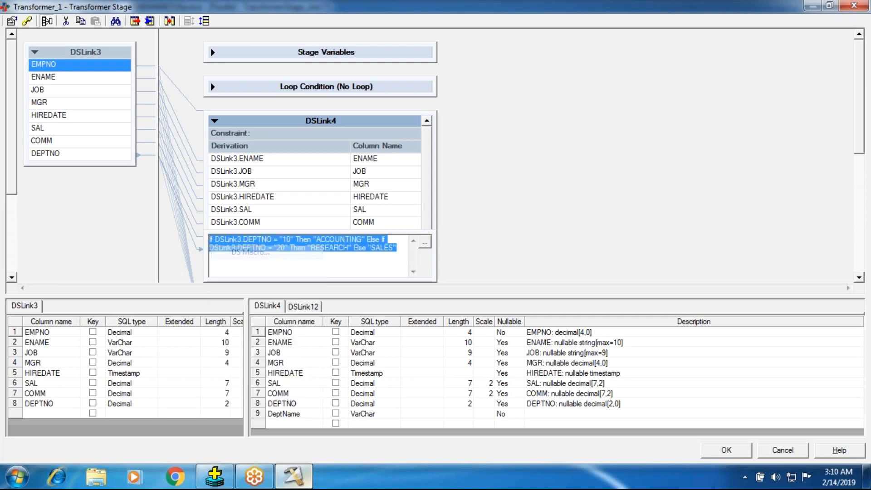
key("Escape")
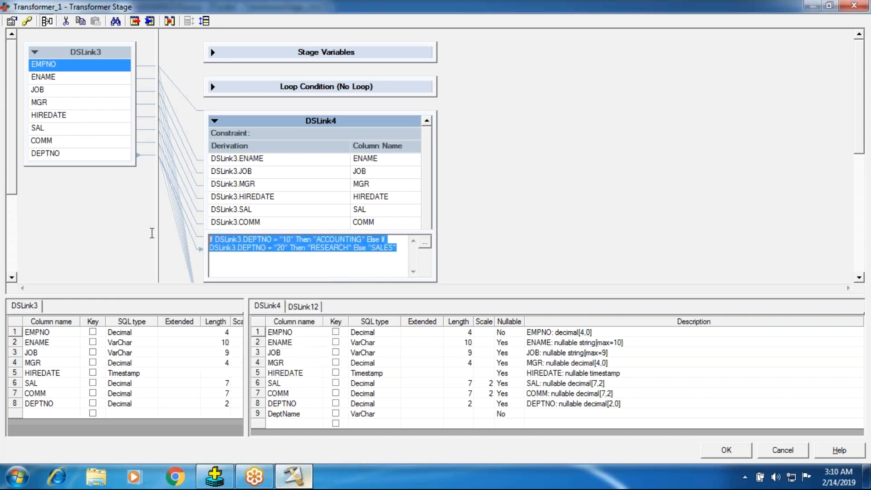
right_click(271, 252)
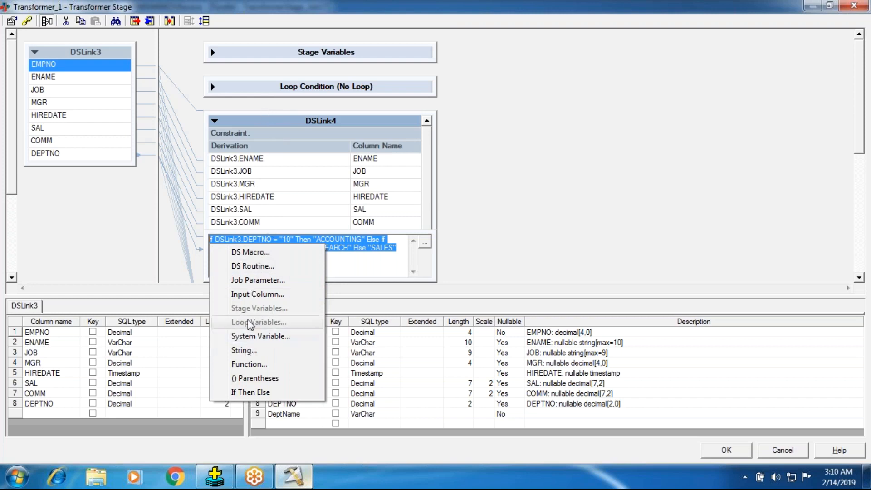
left_click(249, 336)
left_click(347, 247)
- Replace the first line of the DeptName derivation with an empty character string
left_click_drag(389, 241, 202, 226)
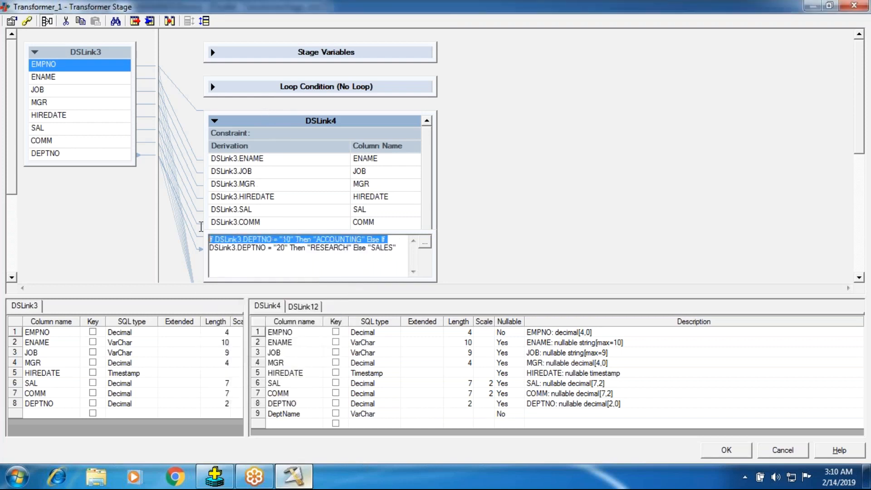
right_click(256, 257)
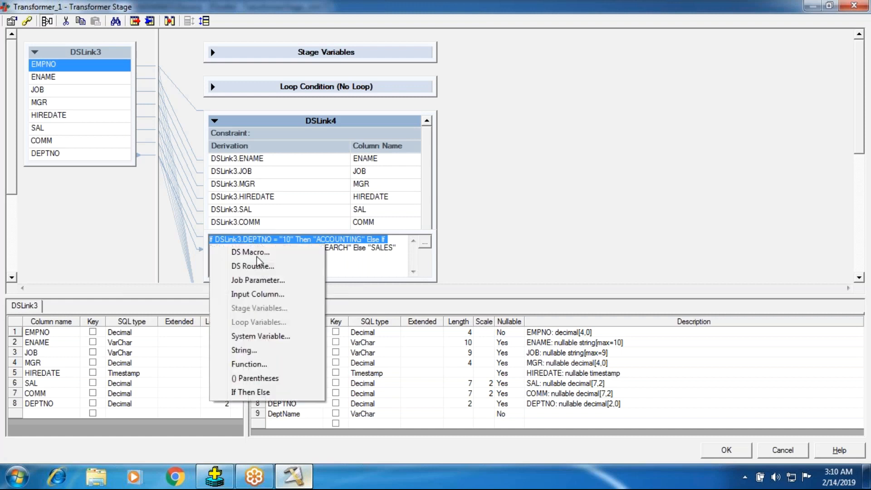
left_click(243, 350)
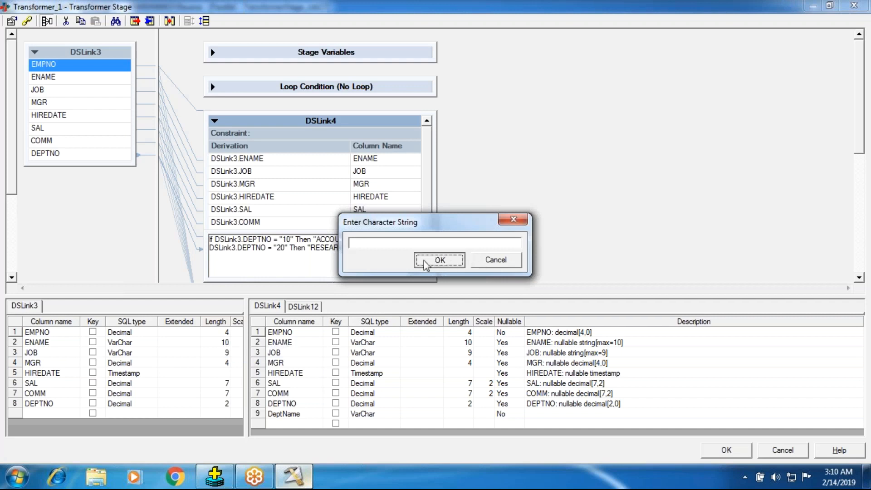
left_click(443, 260)
- Clear the DeptName derivation of DSLink4 and insert the input column DSLink3.DEPTNO instead
left_click_drag(405, 240, 124, 239)
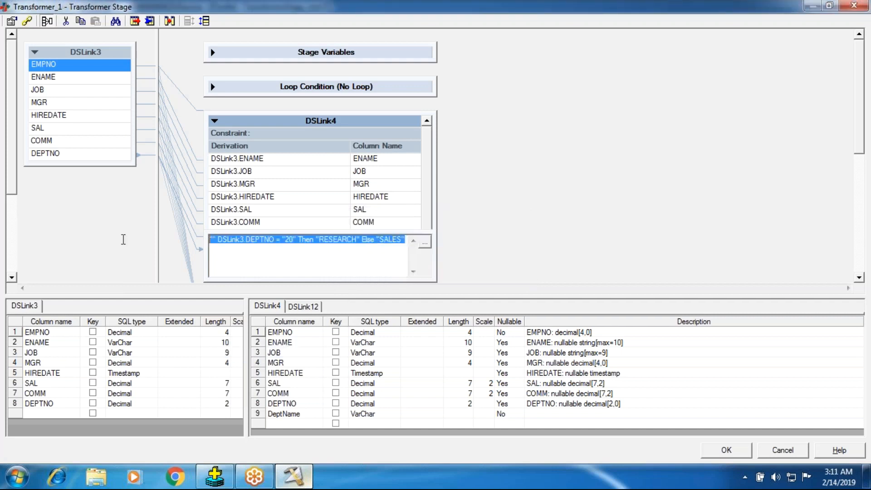
key("Delete")
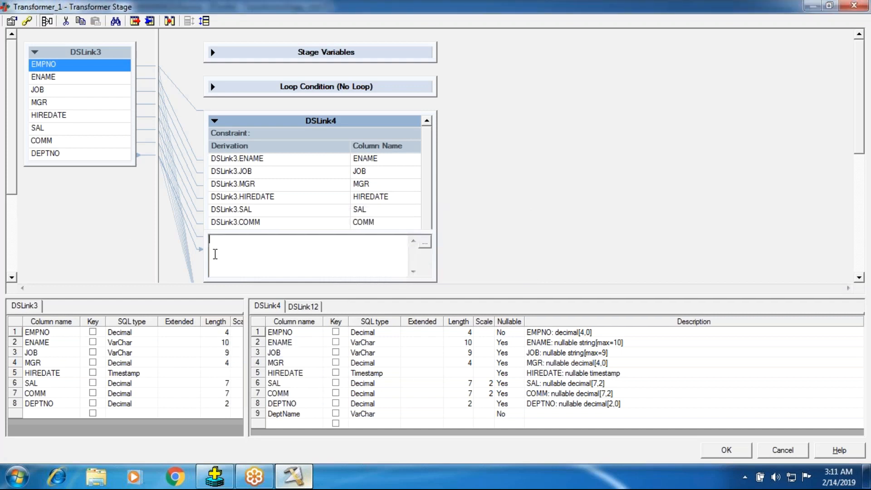
right_click(215, 254)
left_click(254, 295)
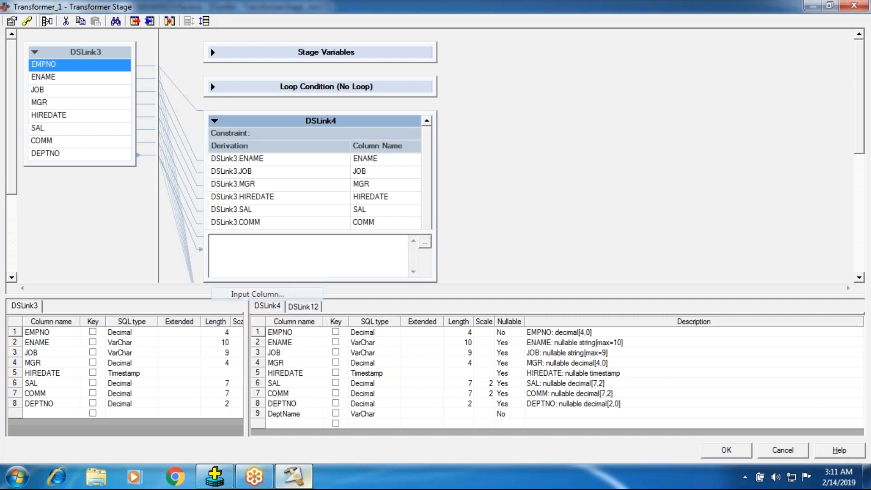
double_click(260, 275)
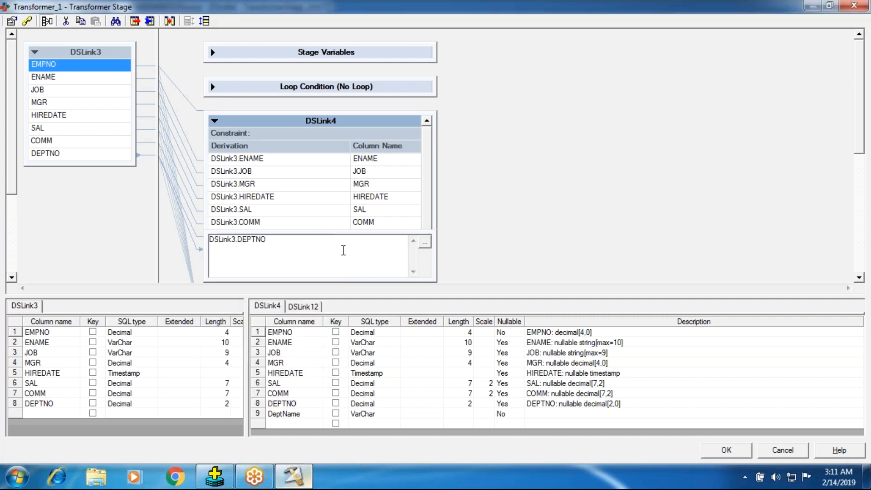
right_click(343, 250)
left_click(265, 257)
left_click_drag(269, 248, 182, 250)
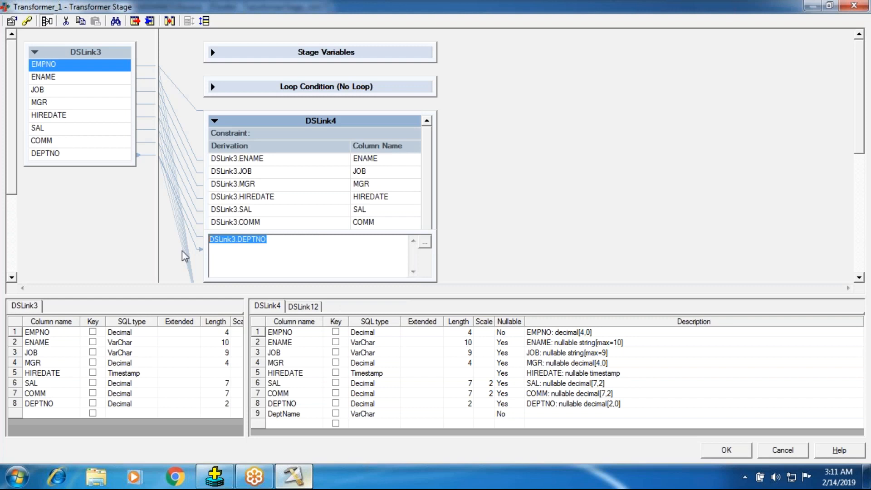
left_click(238, 250)
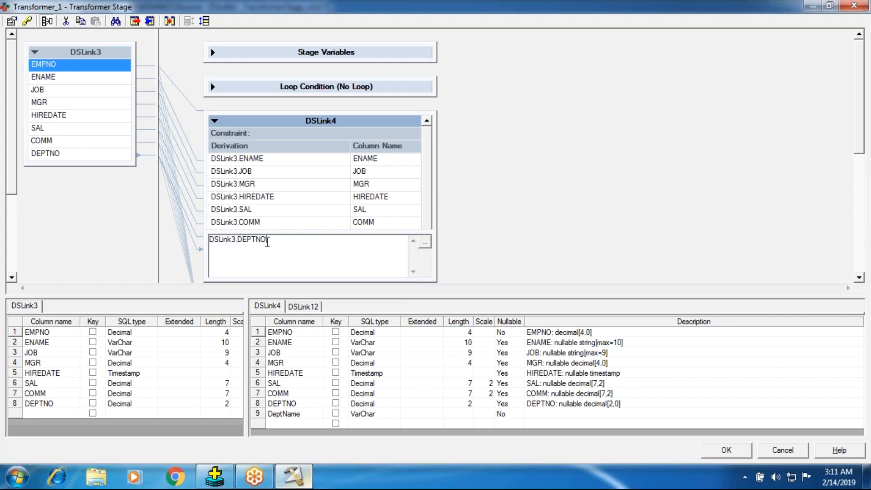
right_click(267, 242)
left_click(251, 257)
left_click_drag(272, 241, 200, 243)
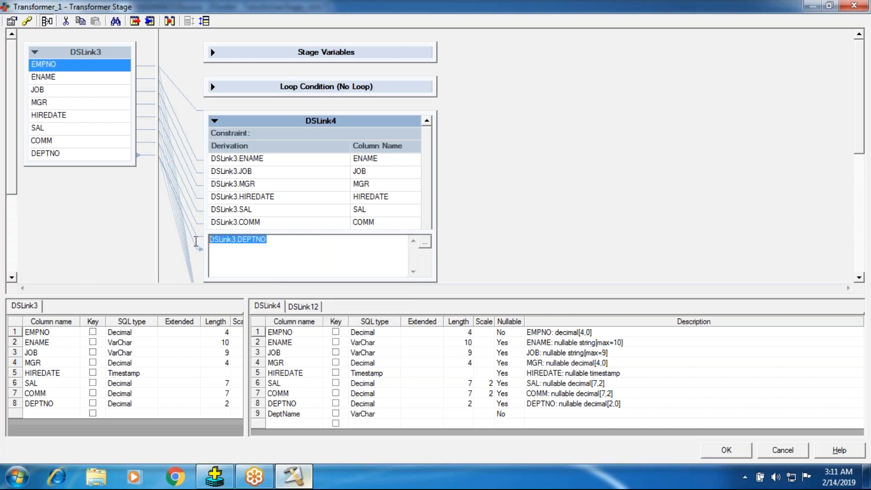
right_click(256, 254)
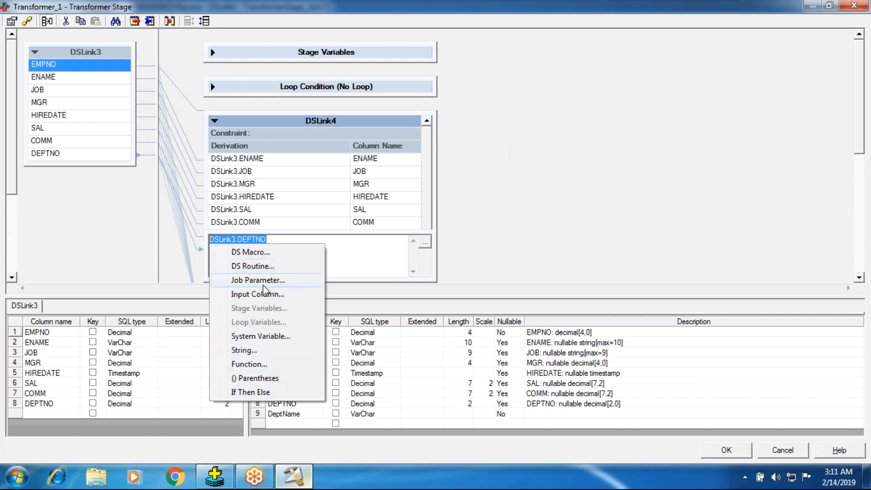
- Apply the DeptName derivation and save the Transformer stage
left_click(560, 158)
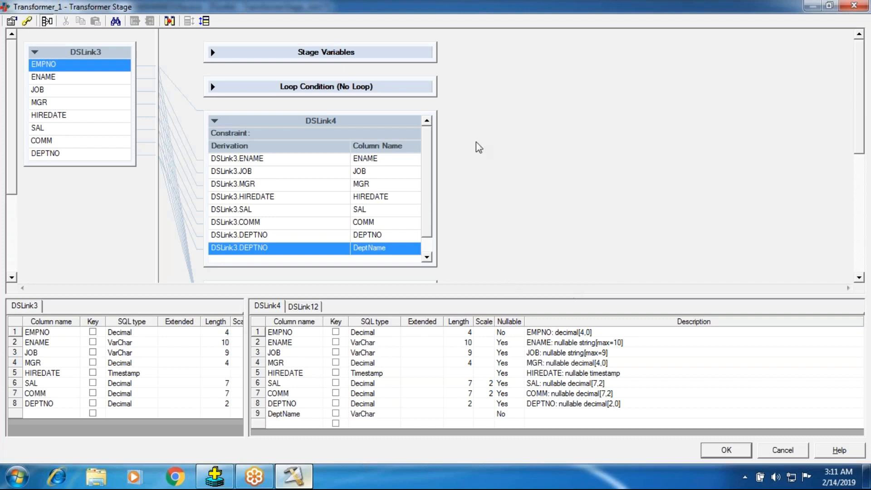
left_click(729, 453)
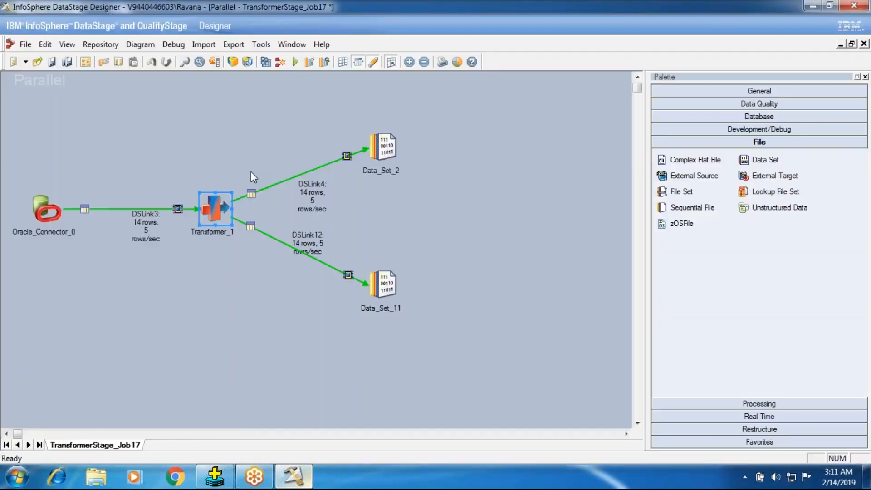